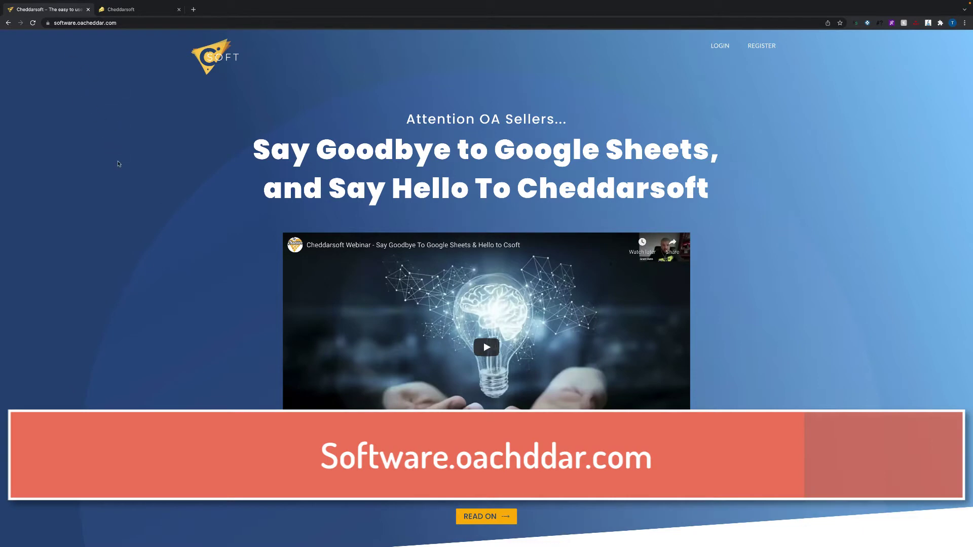
# Scroll down through the Cheddarsoft landing page and back up toward the top.
pyautogui.scroll(-2, 199, 199)
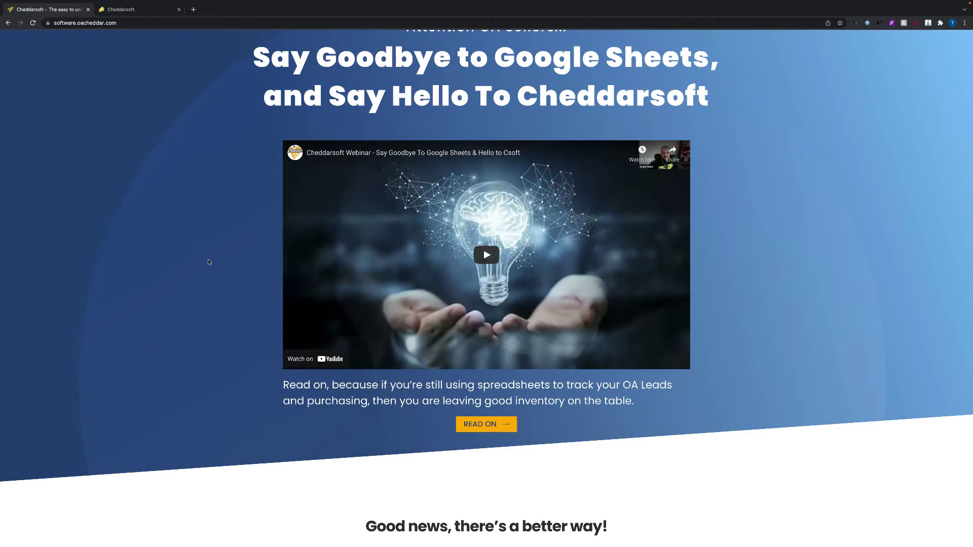
pyautogui.scroll(-20, 209, 261)
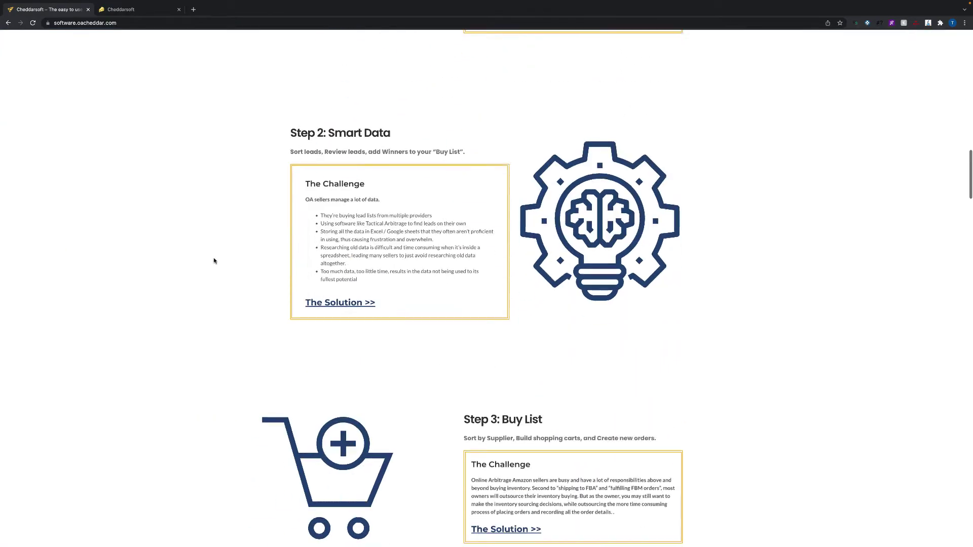
pyautogui.scroll(-9, 214, 261)
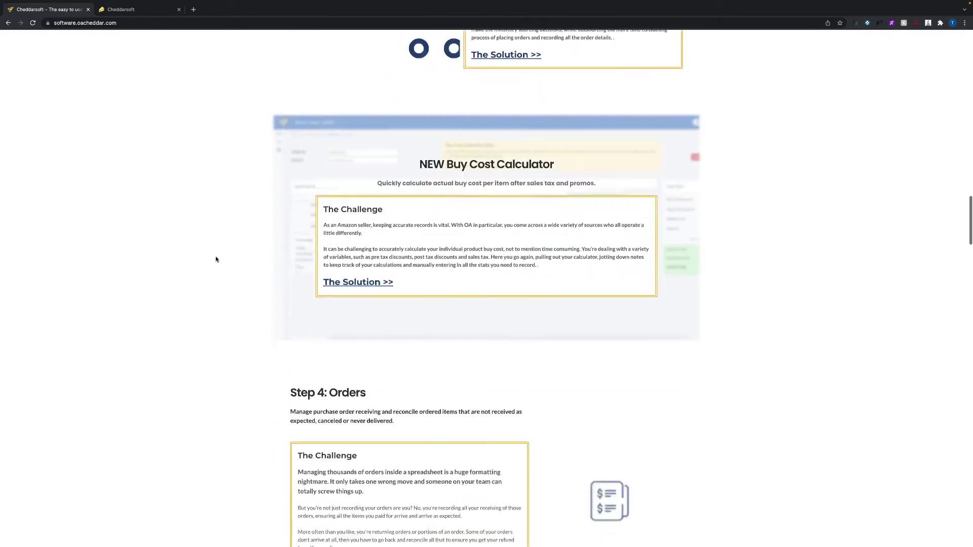
pyautogui.scroll(-6, 216, 260)
pyautogui.scroll(20, 216, 259)
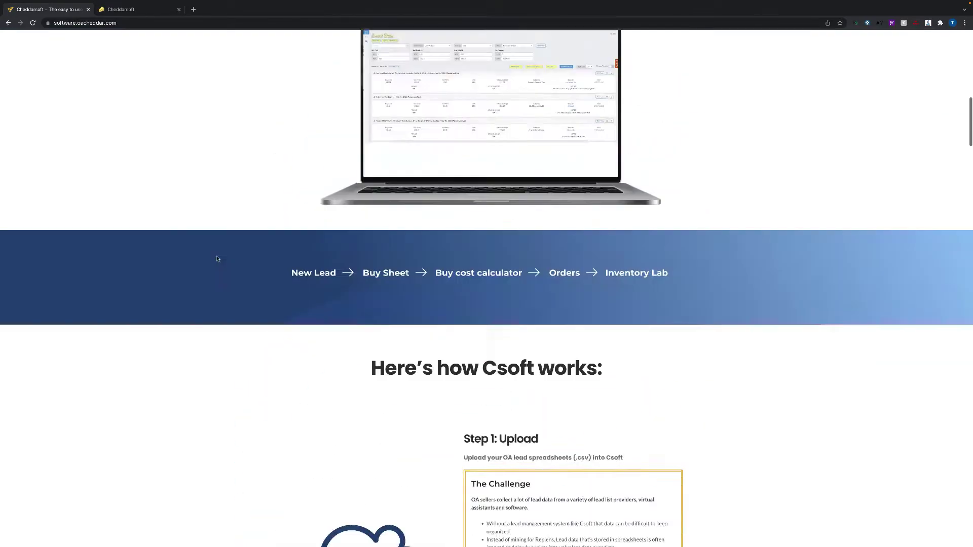
pyautogui.scroll(10, 216, 259)
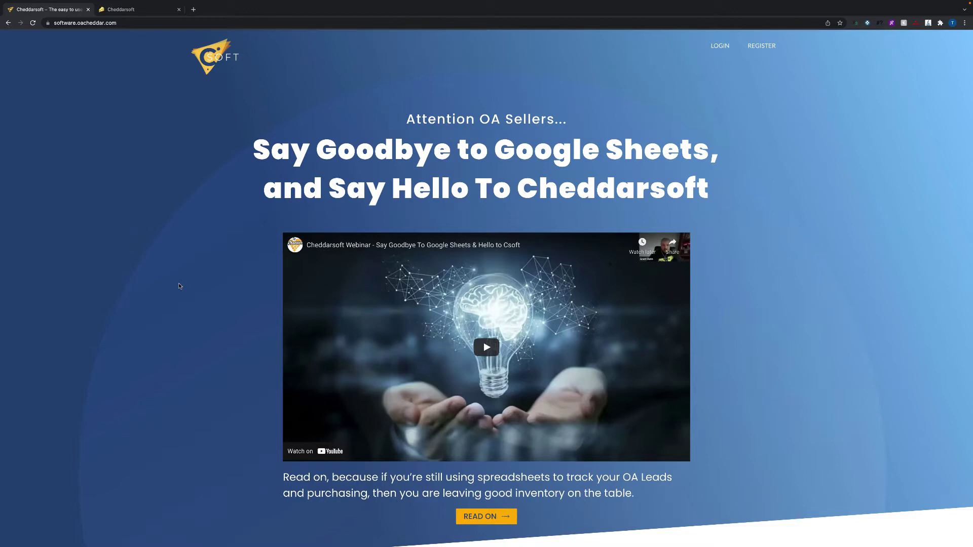
# Switch to the Cheddarsoft app's home page and open the Smart Data lead list.
pyautogui.click(139, 9)
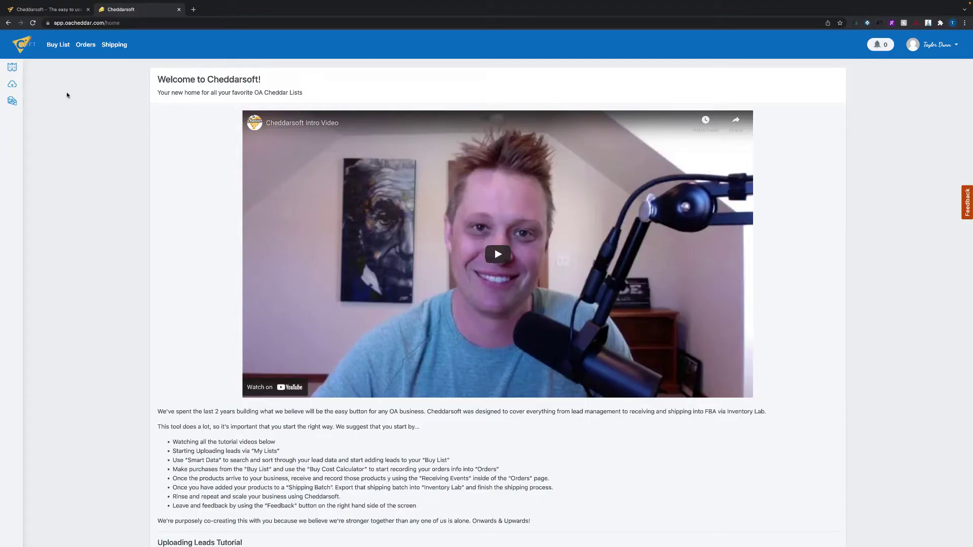
pyautogui.click(12, 68)
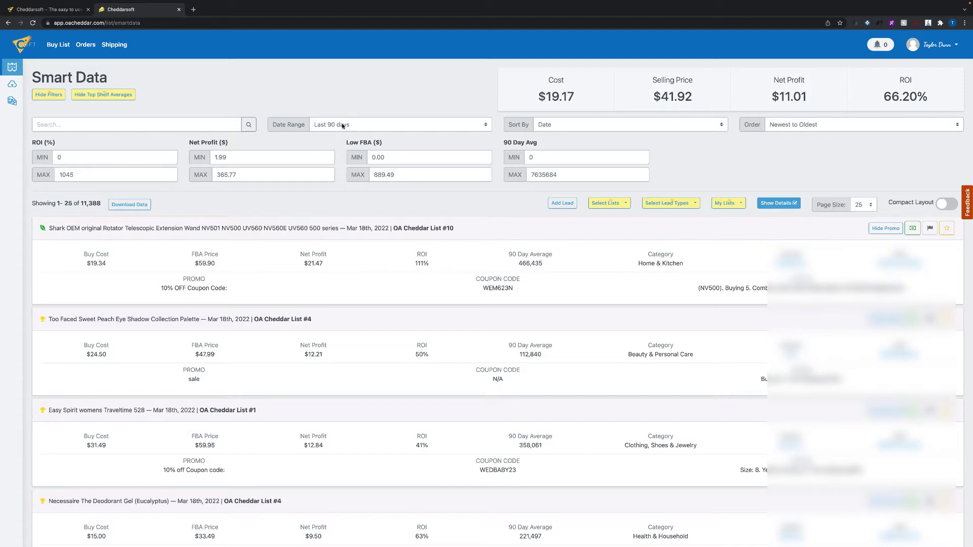
# Set a custom date range from 01/01/2021 to 12/31/2022.
pyautogui.click(361, 124)
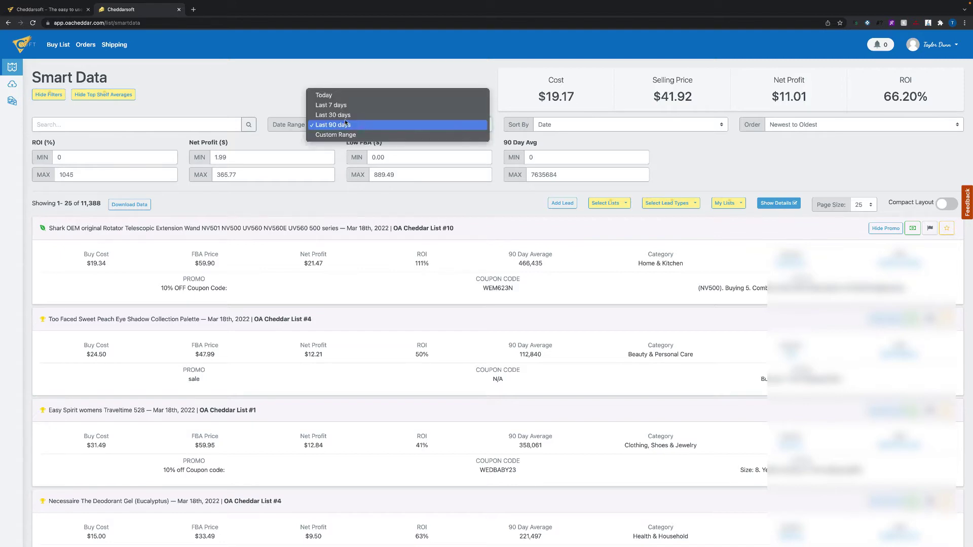
pyautogui.click(348, 135)
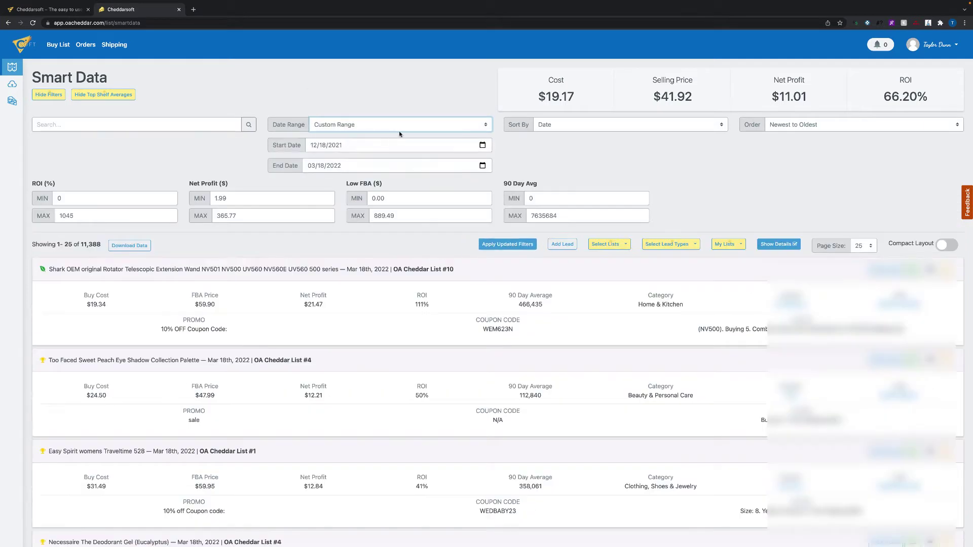
pyautogui.click(482, 146)
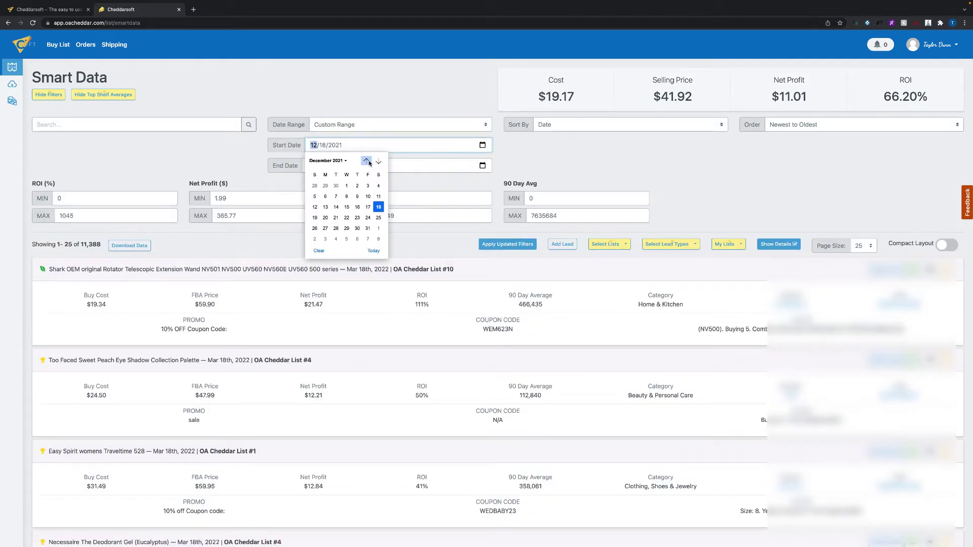
pyautogui.click(344, 161)
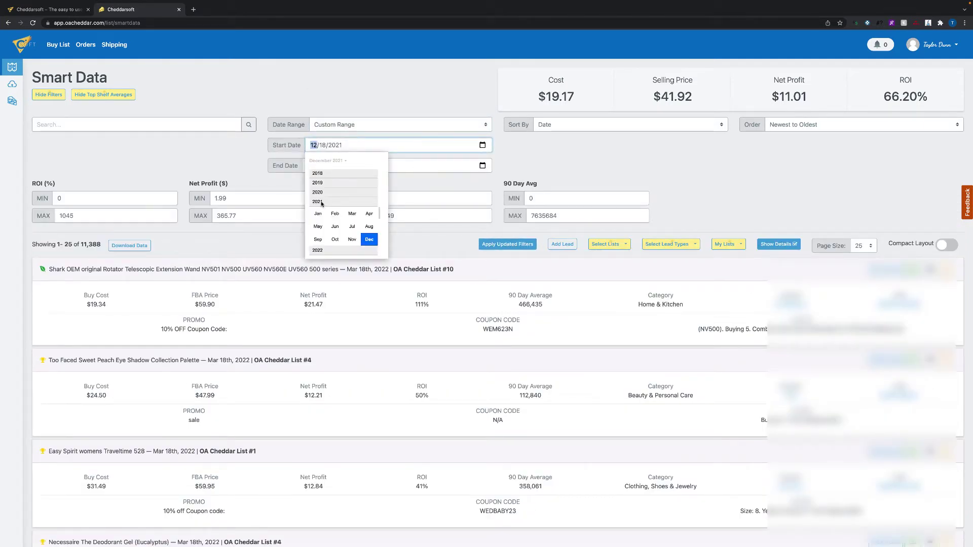
pyautogui.click(318, 214)
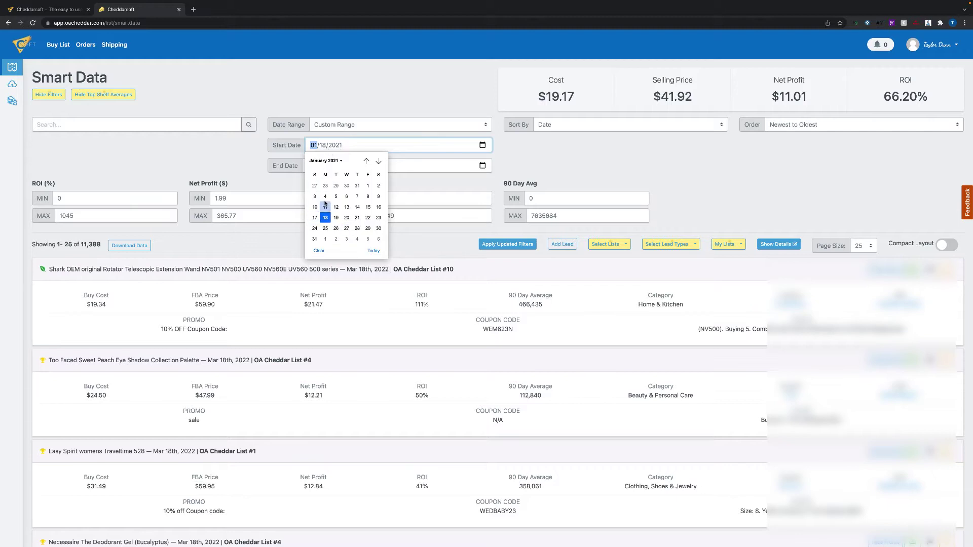
pyautogui.click(368, 186)
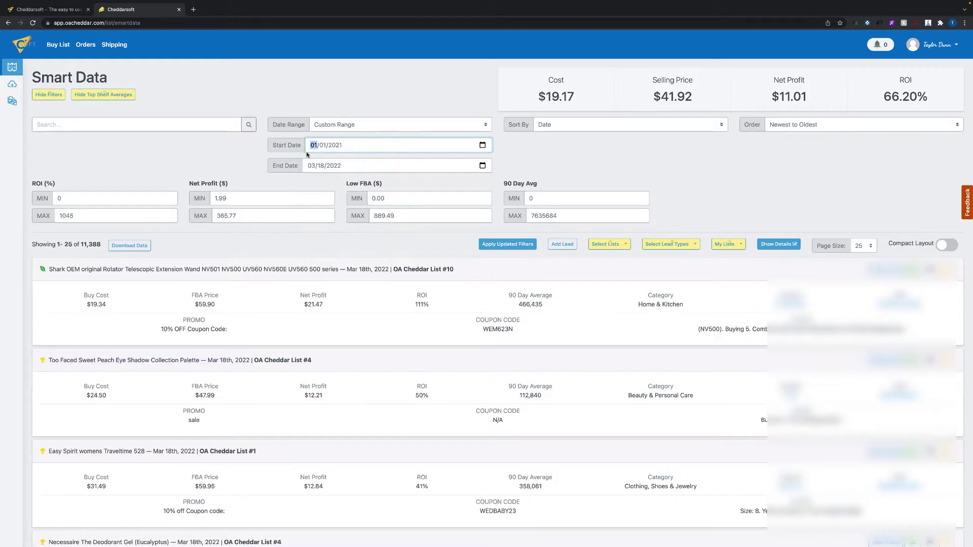
pyautogui.click(483, 166)
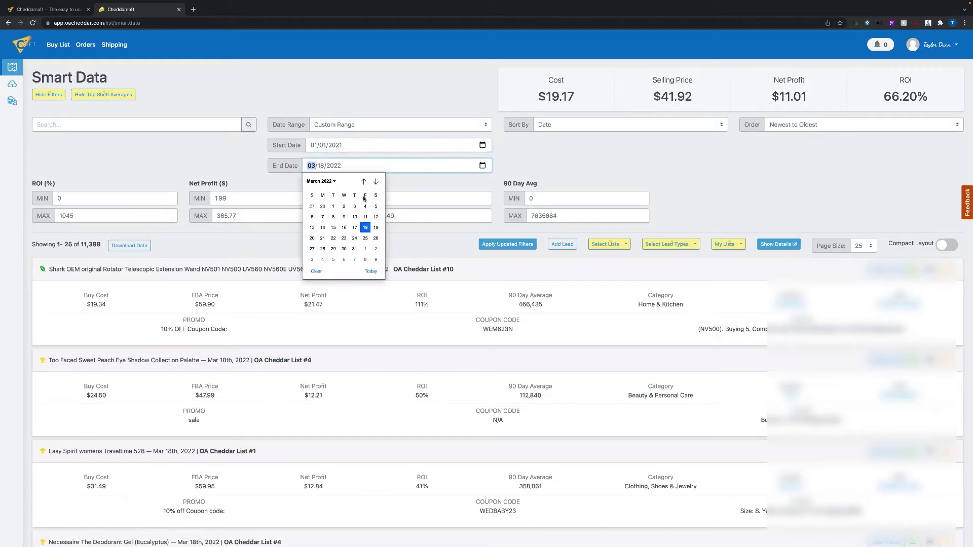
pyautogui.click(320, 181)
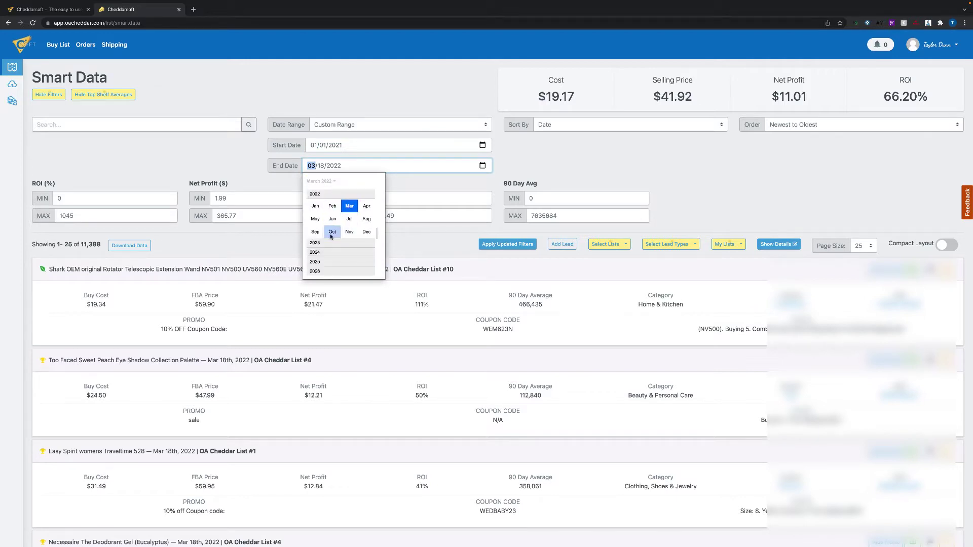
pyautogui.click(367, 232)
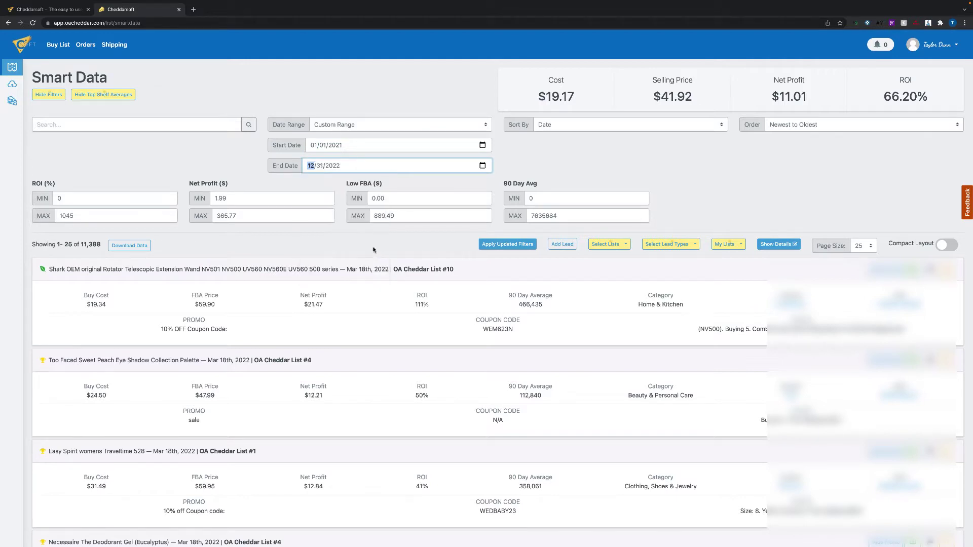
# Sort the leads by Supplier, A to Z, and apply the updated filters.
pyautogui.click(557, 124)
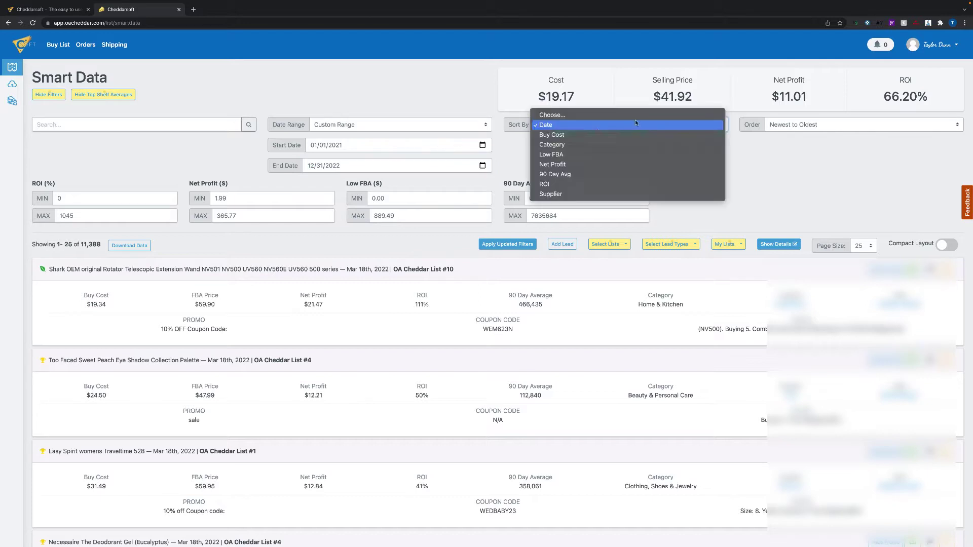
pyautogui.click(560, 194)
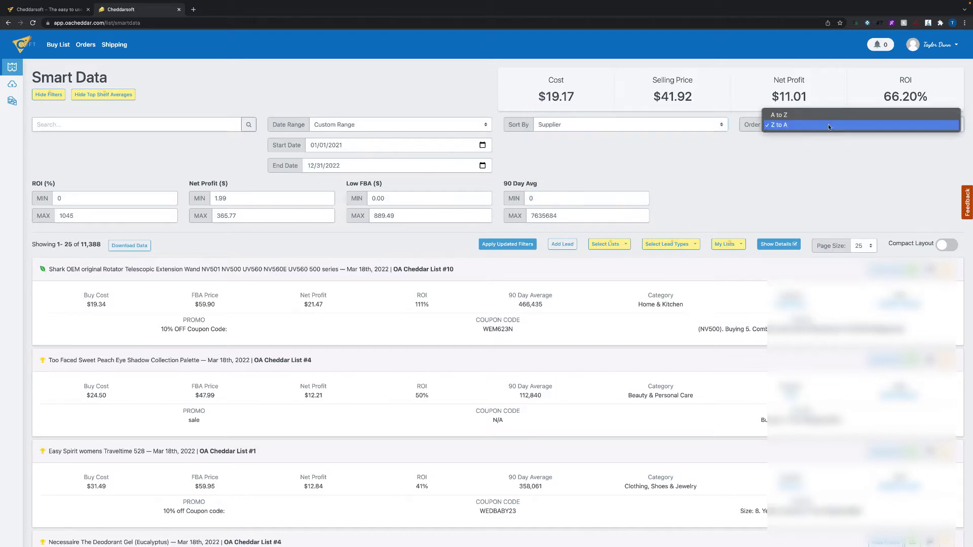
pyautogui.click(802, 115)
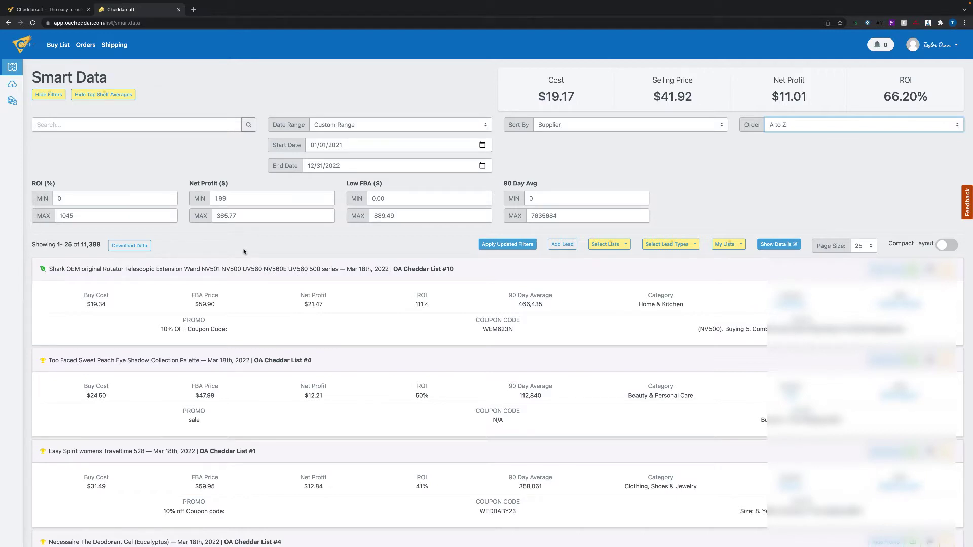
pyautogui.click(522, 246)
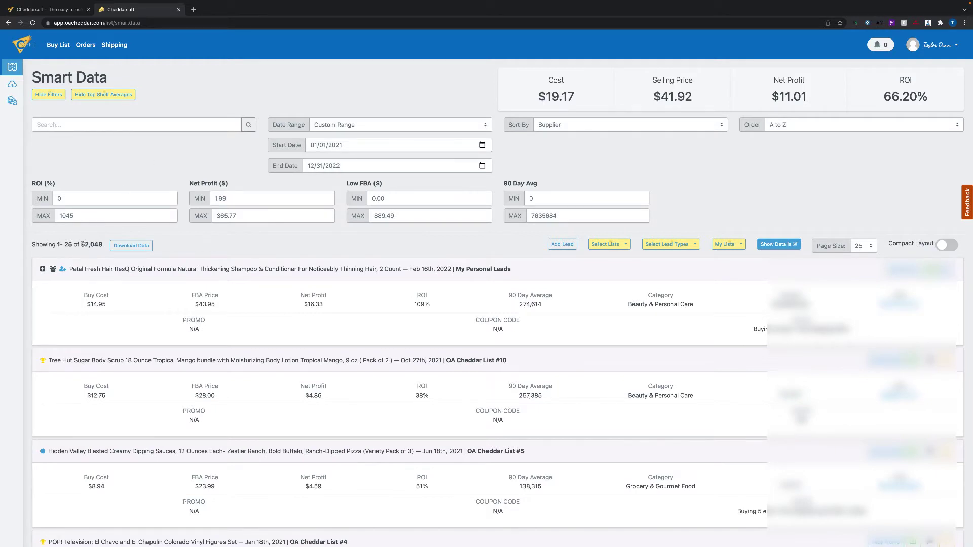
# Highlight the 52,048 lead total and get the Search box ready for a keyword.
pyautogui.moveTo(82, 244); pyautogui.dragTo(122, 246)
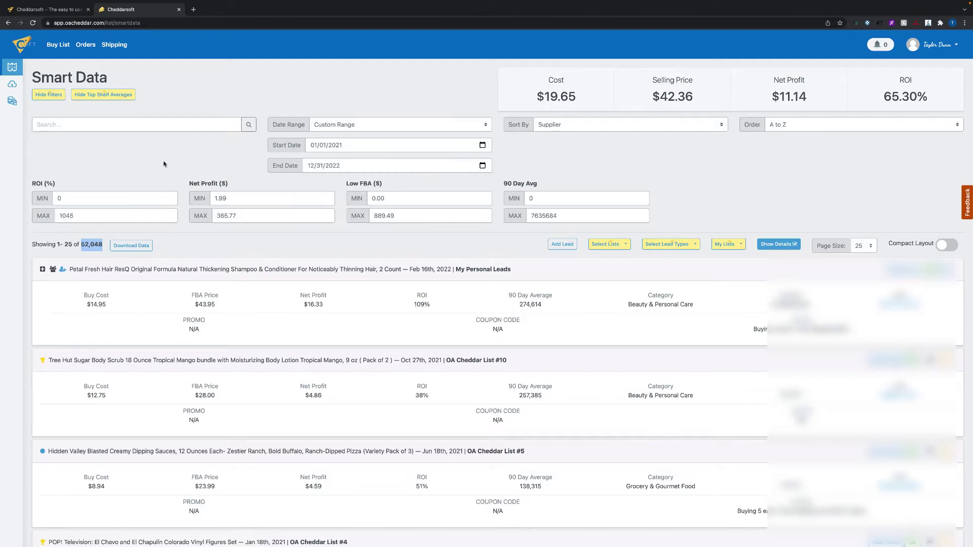
pyautogui.click(106, 123)
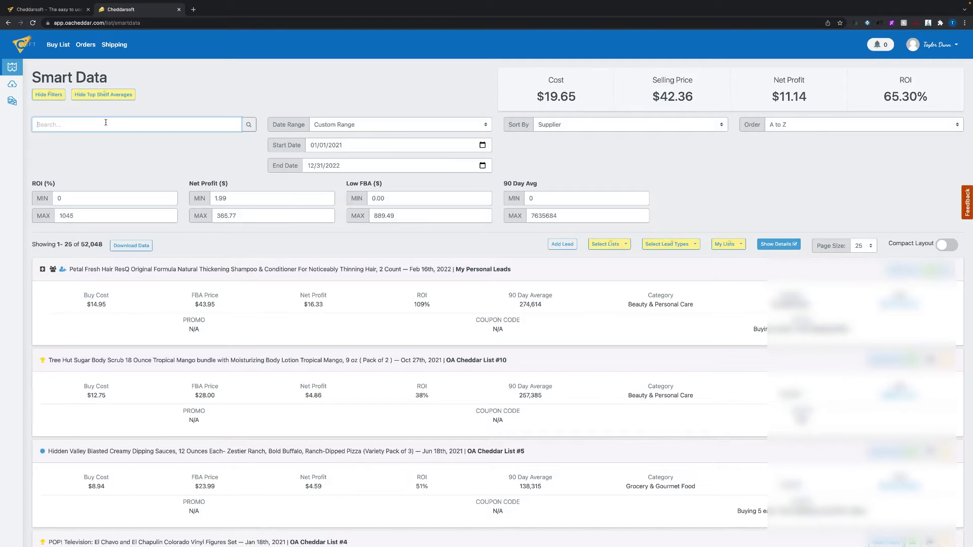
pyautogui.write('christmas')
pyautogui.press('Return')
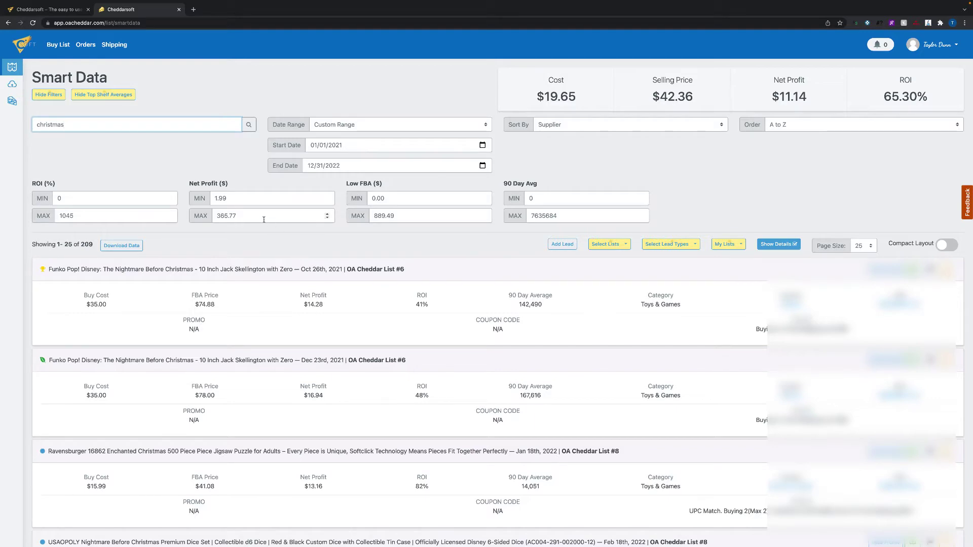
pyautogui.scroll(-2, 274, 243)
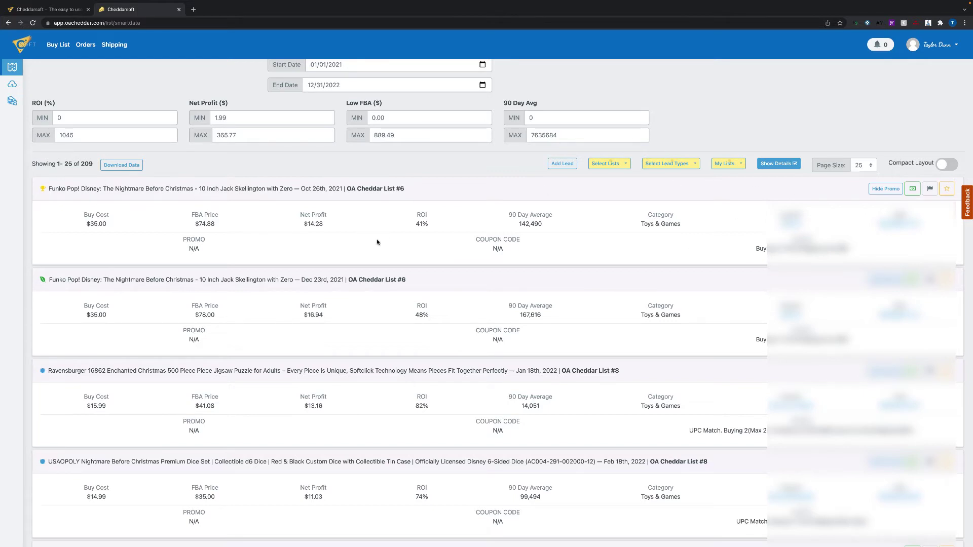
pyautogui.doubleClick(168, 189)
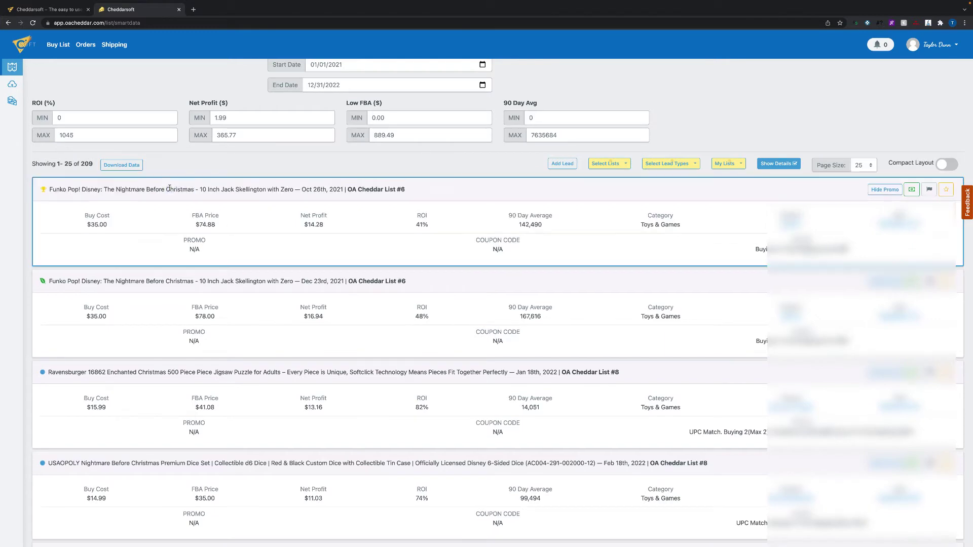
pyautogui.scroll(-1, 178, 263)
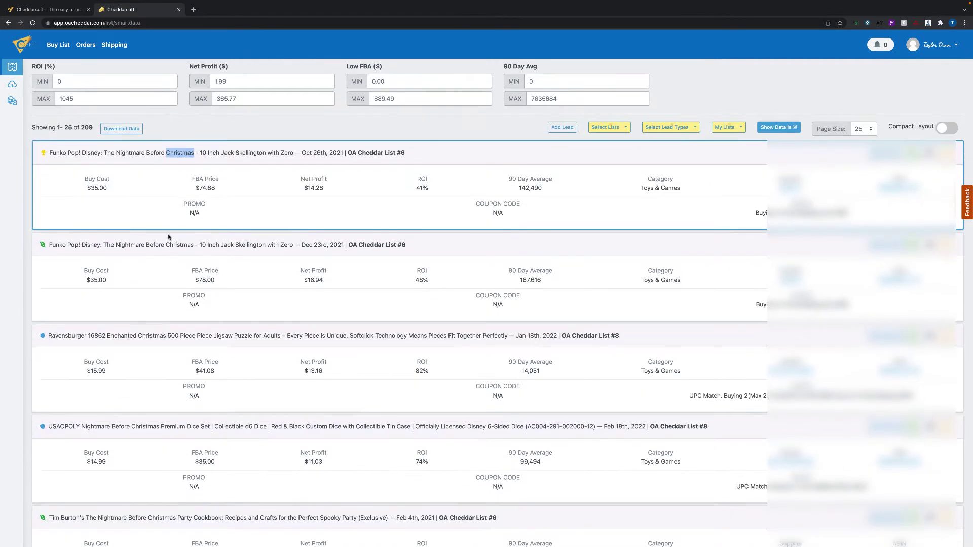
pyautogui.scroll(-2, 172, 226)
pyautogui.scroll(2, 174, 220)
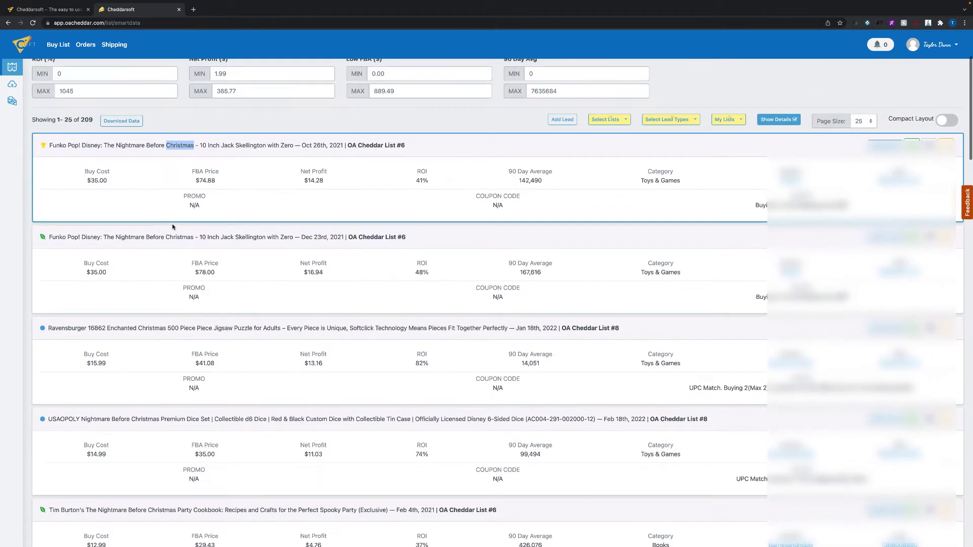
pyautogui.scroll(-4, 190, 256)
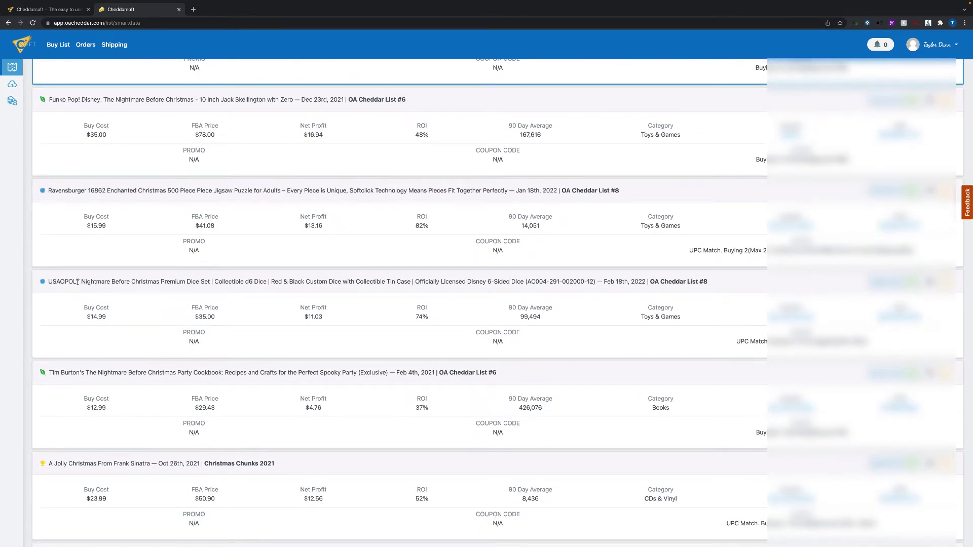
pyautogui.scroll(-5, 174, 279)
pyautogui.scroll(-1, 169, 280)
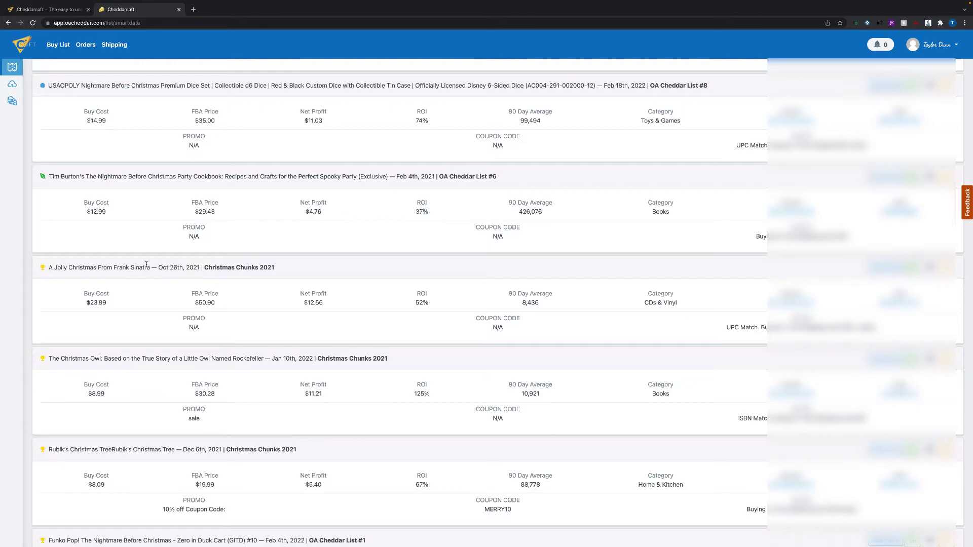
pyautogui.scroll(-5, 147, 264)
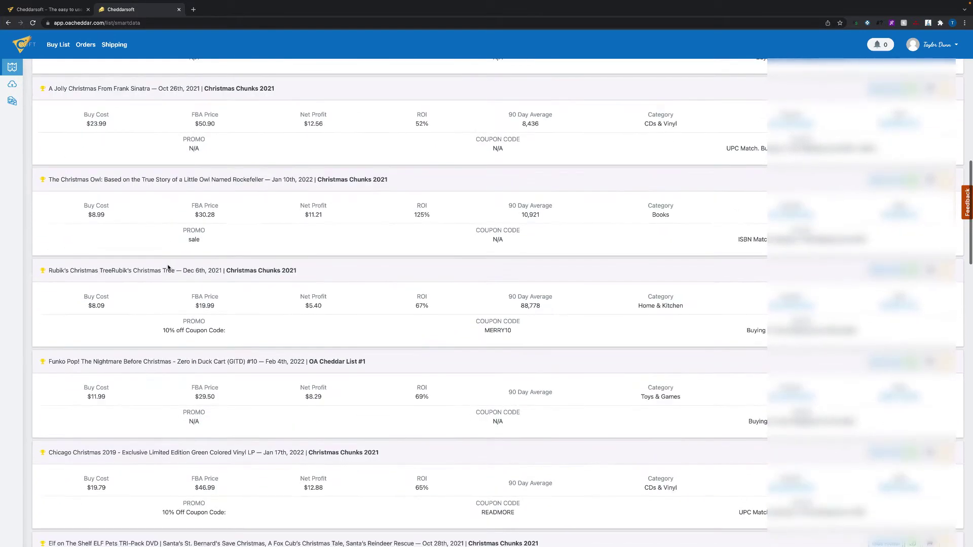
pyautogui.scroll(-4, 169, 268)
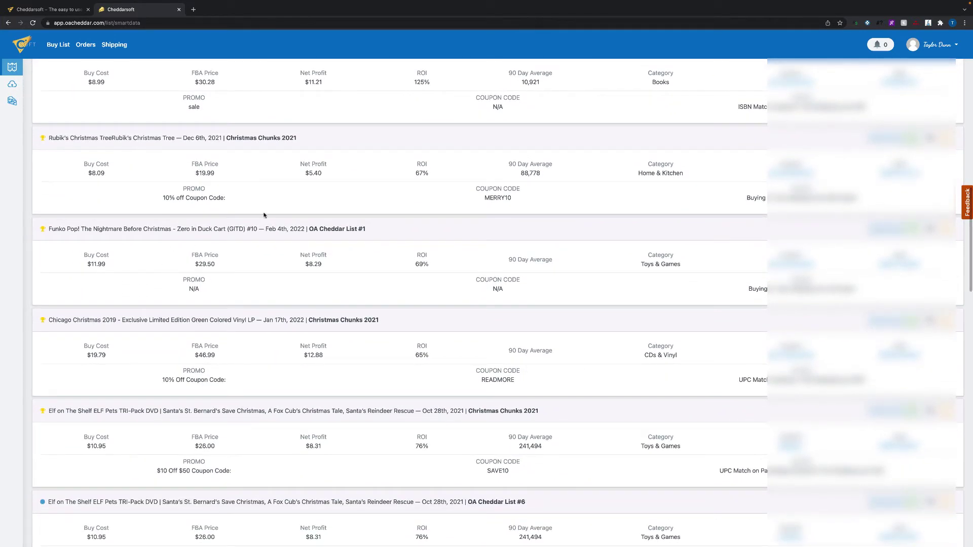
pyautogui.scroll(-1, 145, 348)
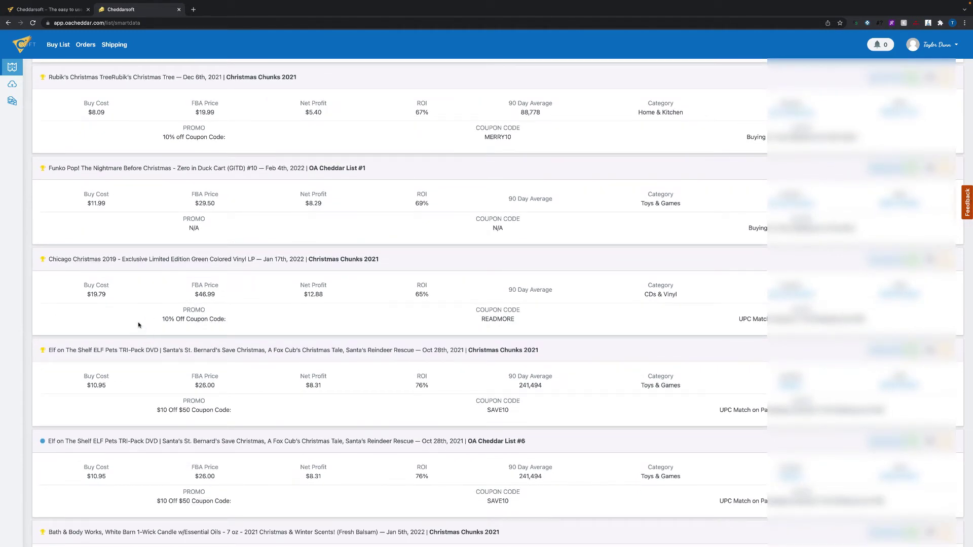
pyautogui.scroll(15, 83, 155)
# Replace the 'christmas' search term with 'toys' and run it, listing 6,666 leads.
pyautogui.doubleClick(77, 124)
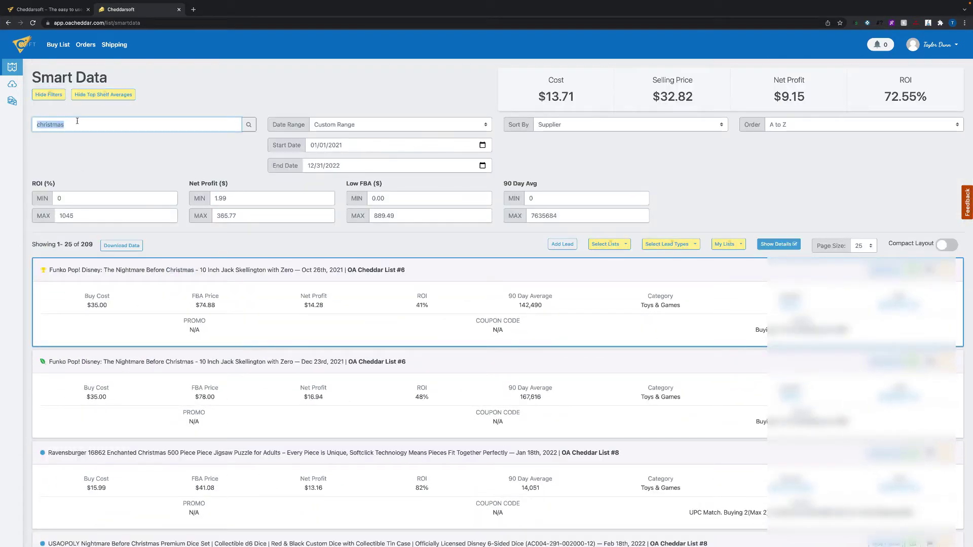
pyautogui.write('toys')
pyautogui.press('Return')
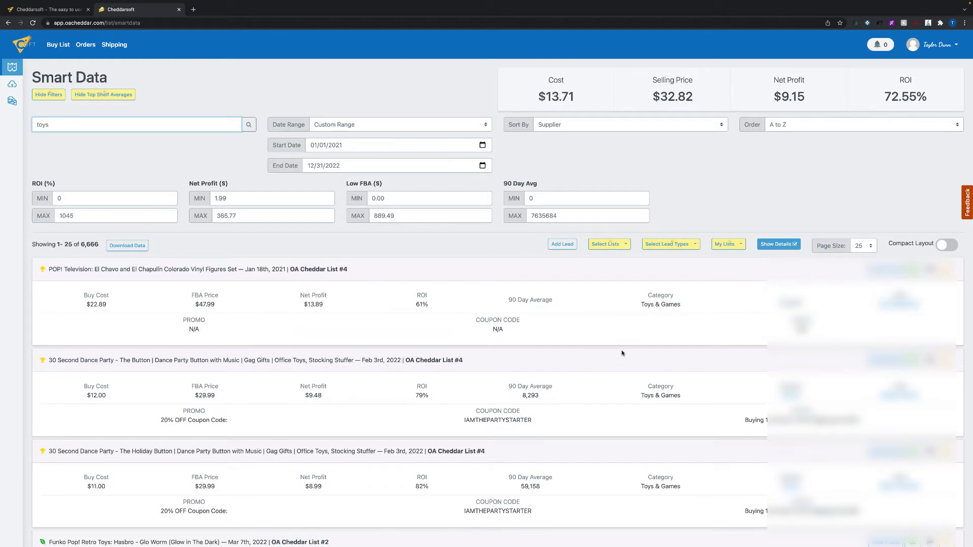
pyautogui.doubleClick(89, 244)
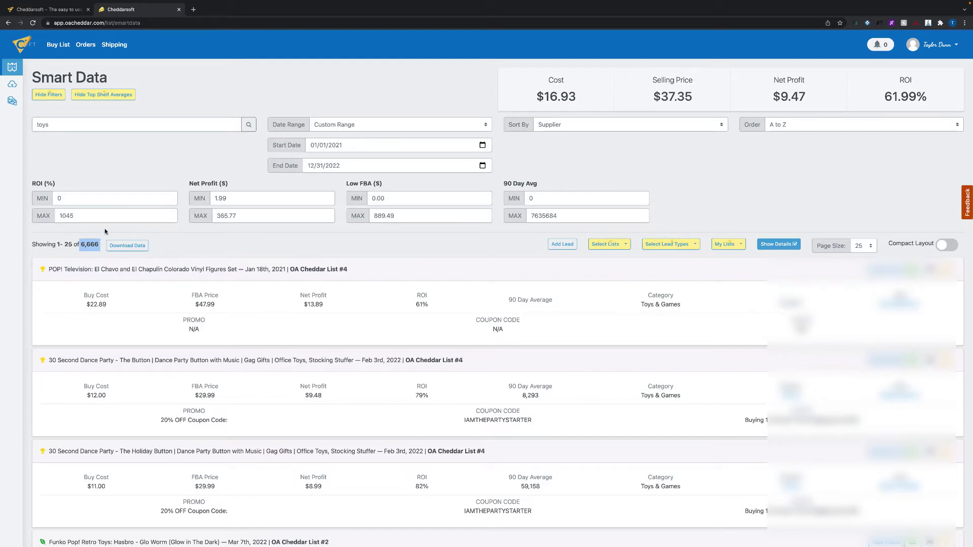
pyautogui.scroll(-6, 355, 279)
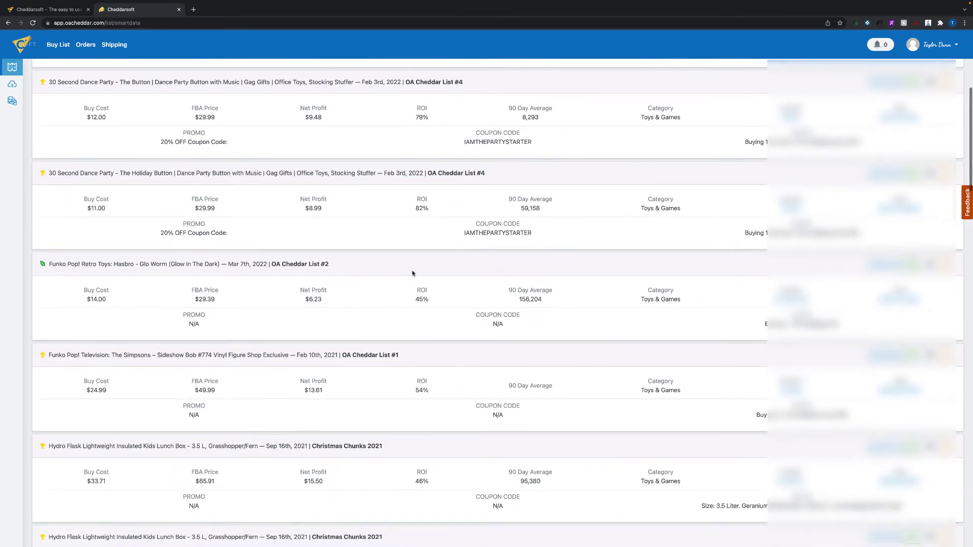
pyautogui.scroll(-2, 654, 304)
pyautogui.scroll(-1, 679, 353)
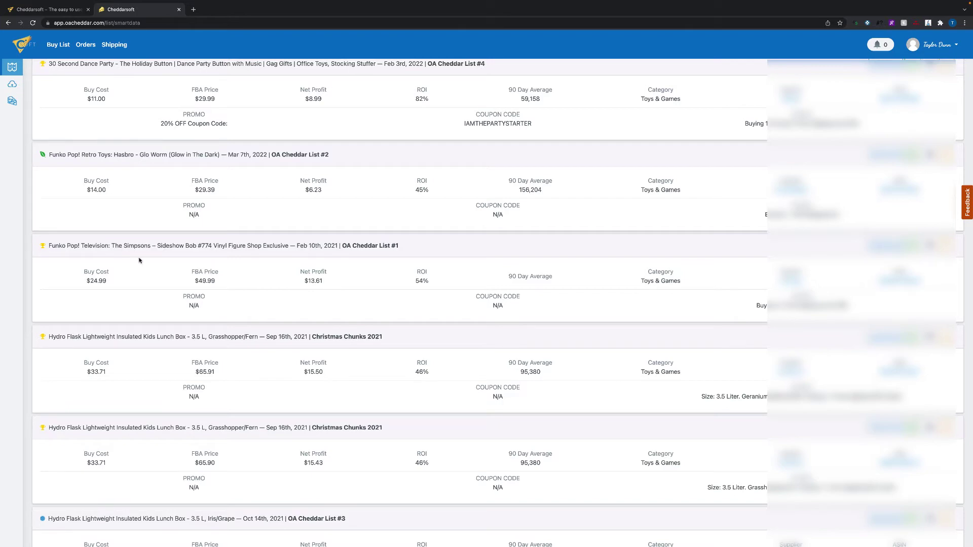
pyautogui.scroll(-4, 136, 258)
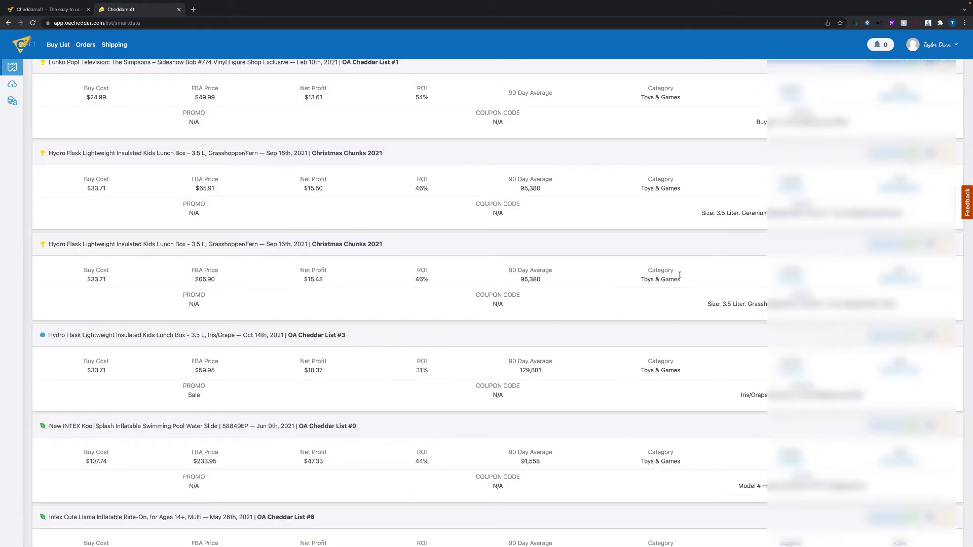
pyautogui.scroll(-1, 184, 243)
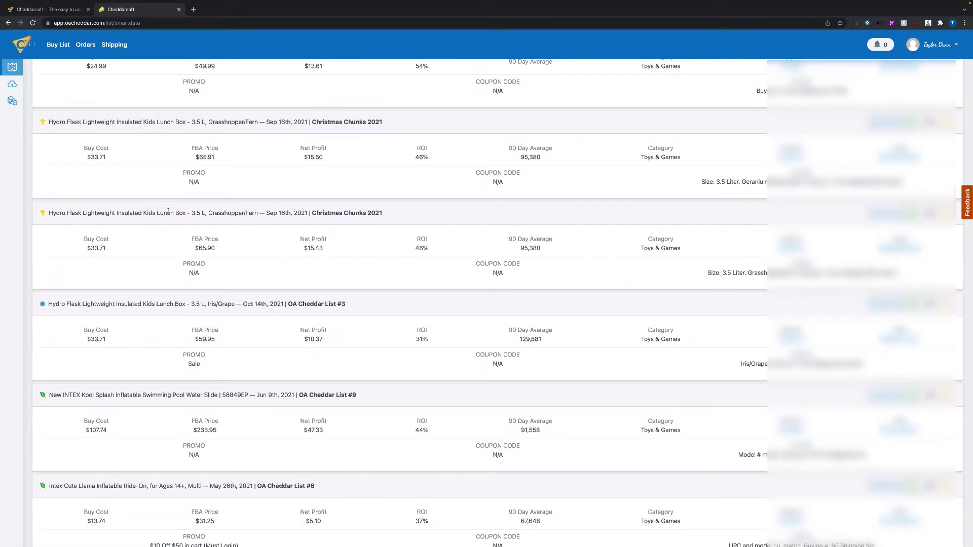
pyautogui.scroll(-2, 657, 268)
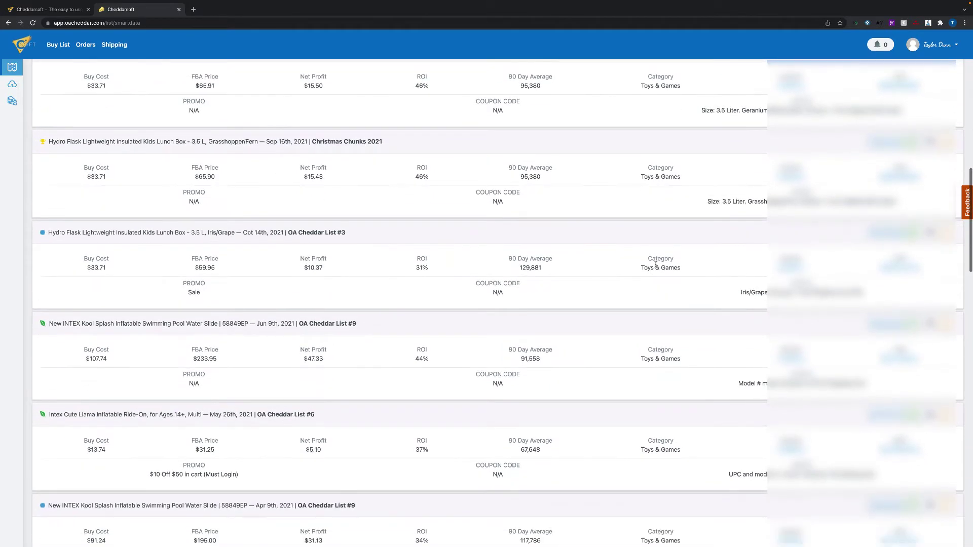
pyautogui.scroll(-5, 628, 271)
pyautogui.scroll(-2, 128, 277)
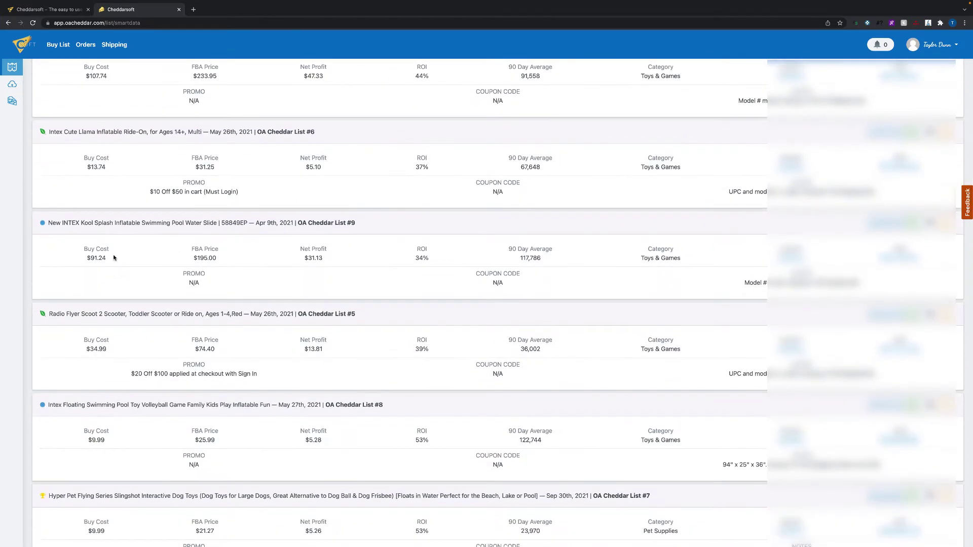
pyautogui.scroll(-2, 175, 281)
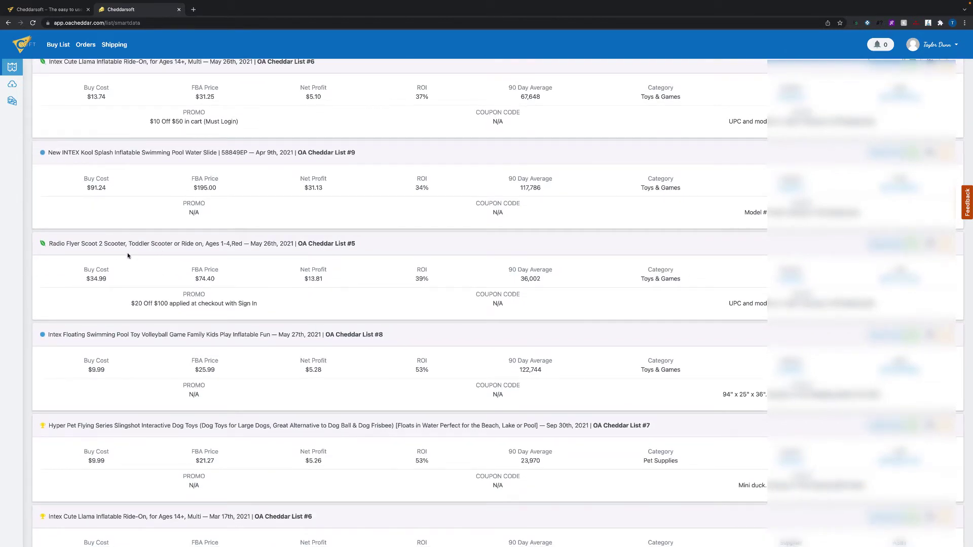
pyautogui.scroll(-2, 152, 283)
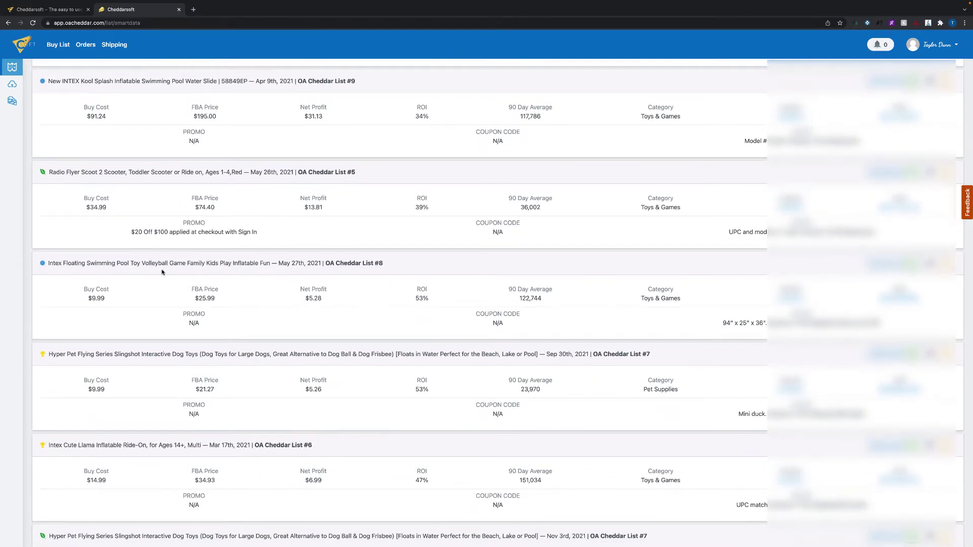
pyautogui.scroll(6, 162, 272)
pyautogui.scroll(15, 162, 273)
# Search the leads for 'super soaker' and scroll through the 10 Super Soaker results.
pyautogui.click(37, 124)
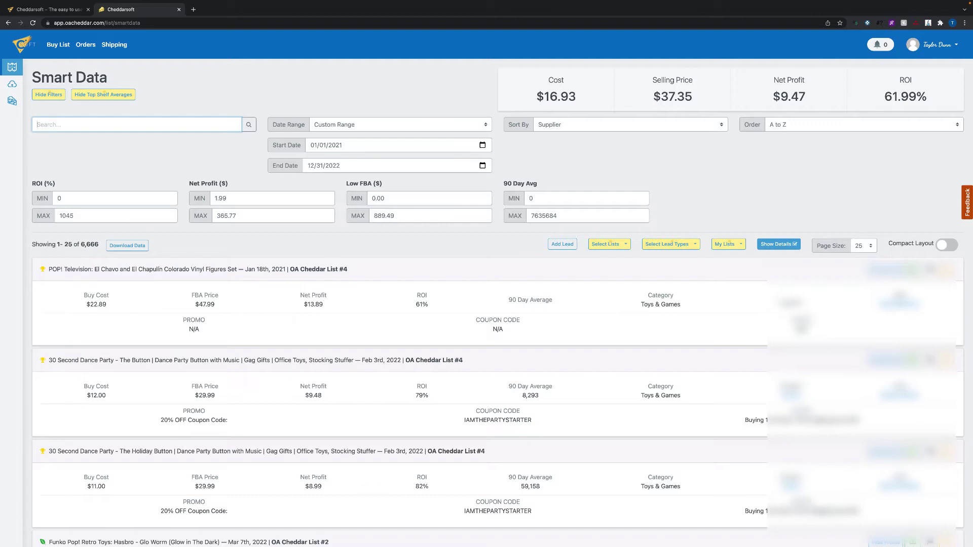
pyautogui.write('super soaker')
pyautogui.press('Return')
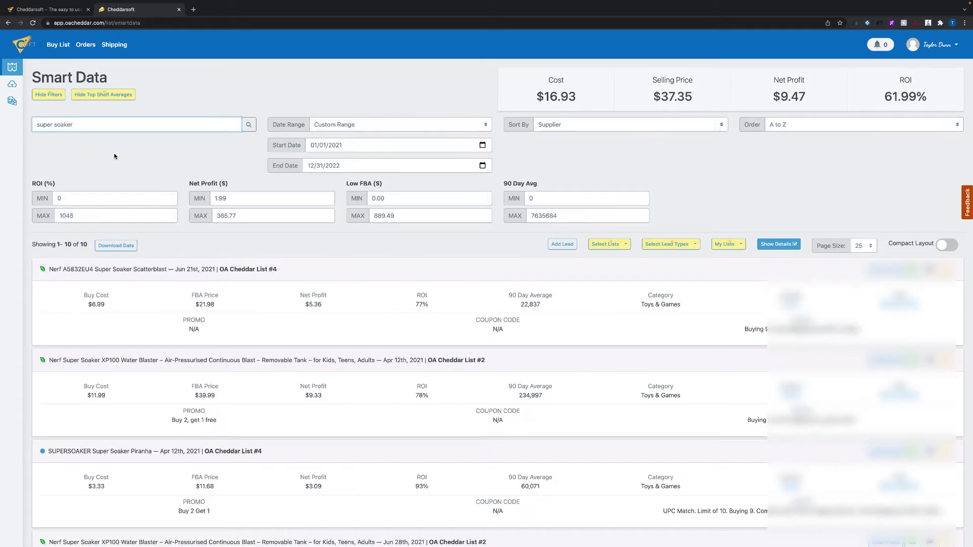
pyautogui.scroll(-1, 131, 193)
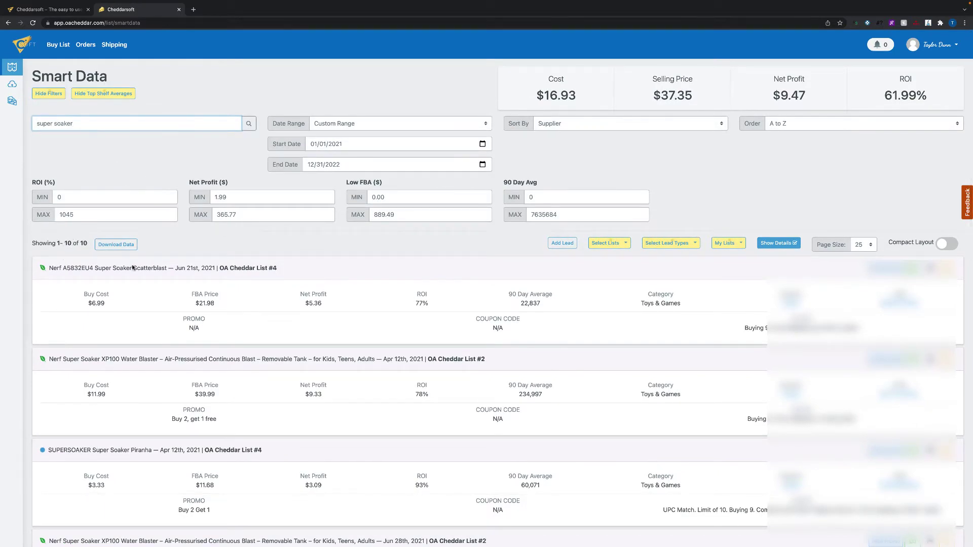
pyautogui.scroll(-2, 186, 280)
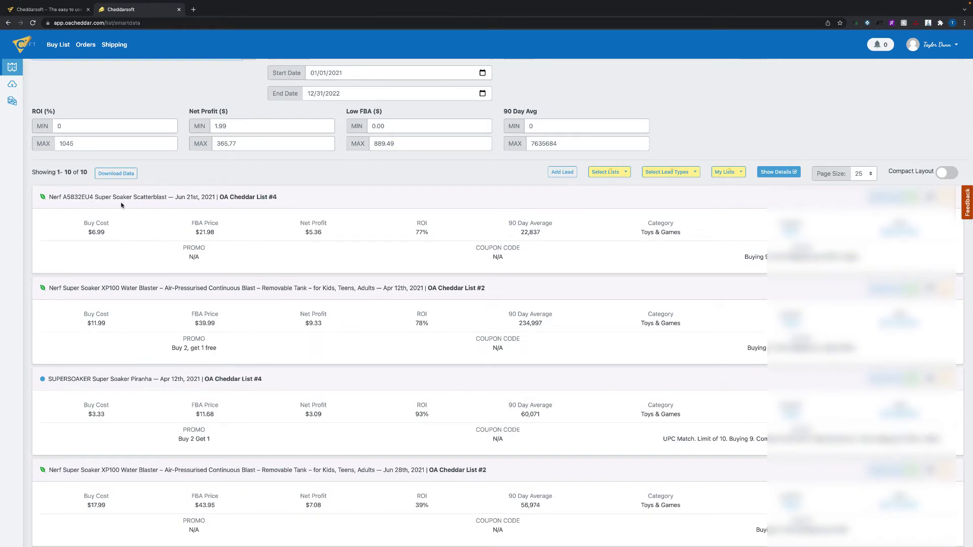
pyautogui.scroll(-1, 210, 226)
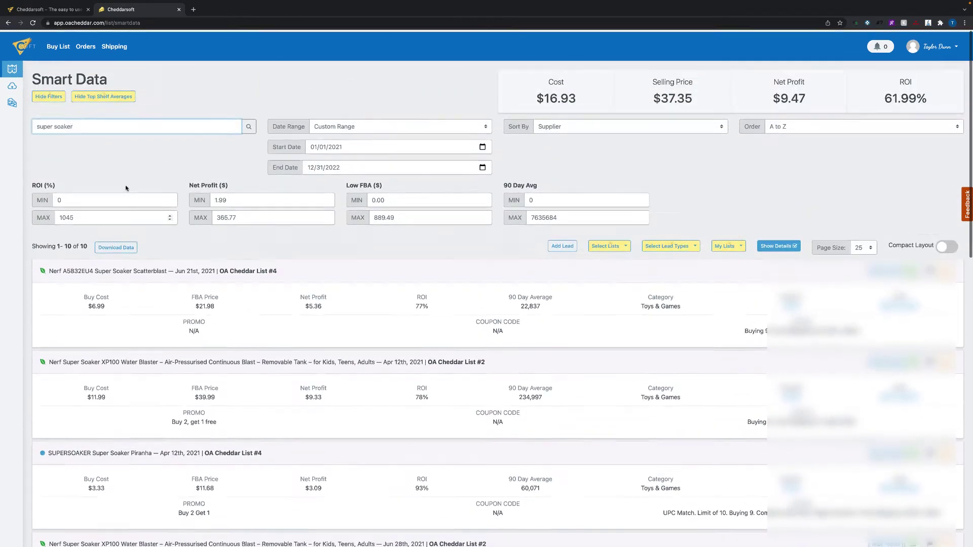
# Replace the search term with 'sandal' and scroll through the 745 matching leads.
pyautogui.doubleClick(64, 125)
pyautogui.press('BackSpace')
pyautogui.press('BackSpace')
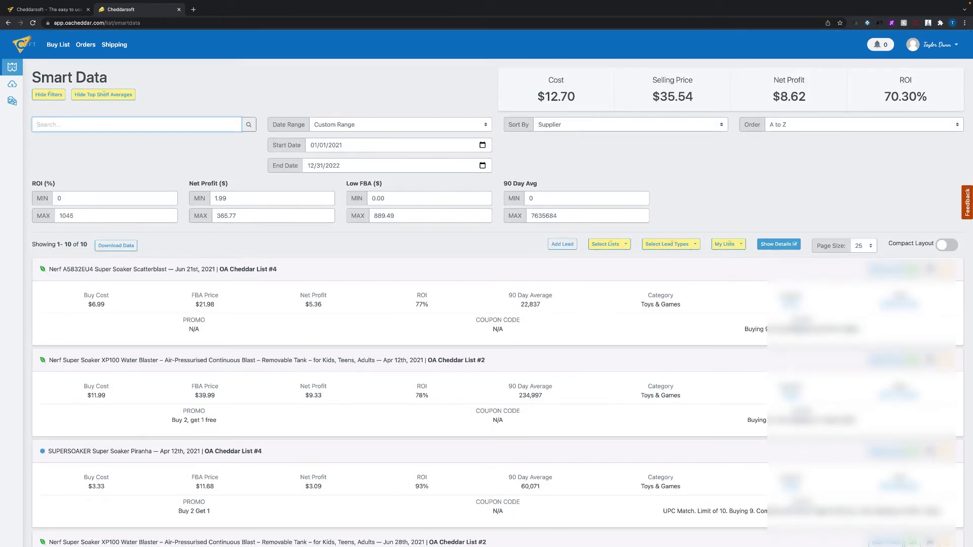
pyautogui.write('sandal')
pyautogui.click(248, 125)
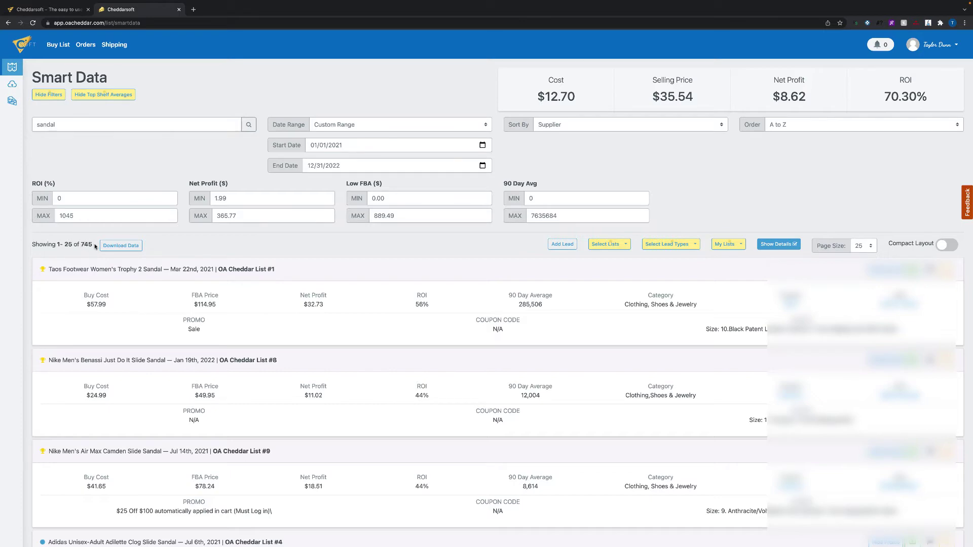
pyautogui.scroll(-2, 254, 299)
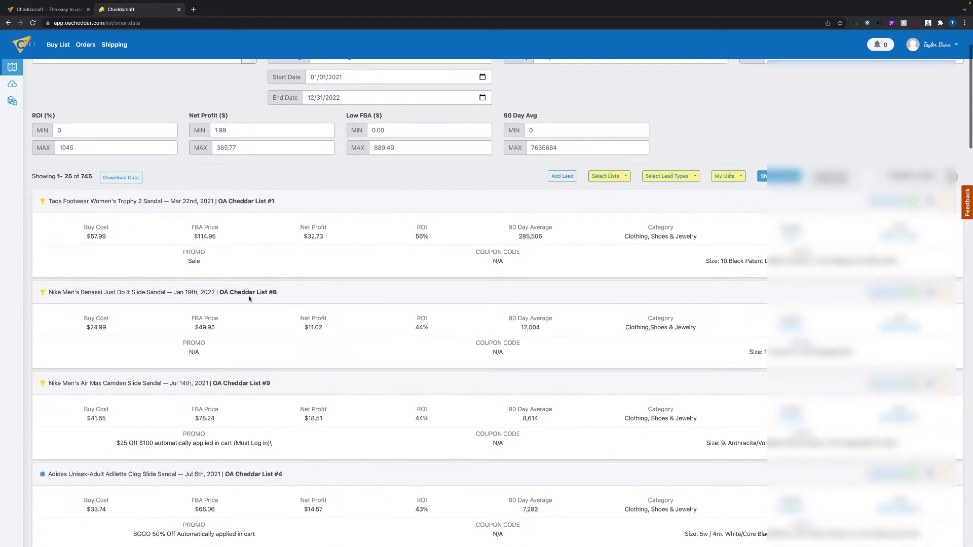
pyautogui.scroll(-1, 445, 285)
pyautogui.scroll(3, 448, 284)
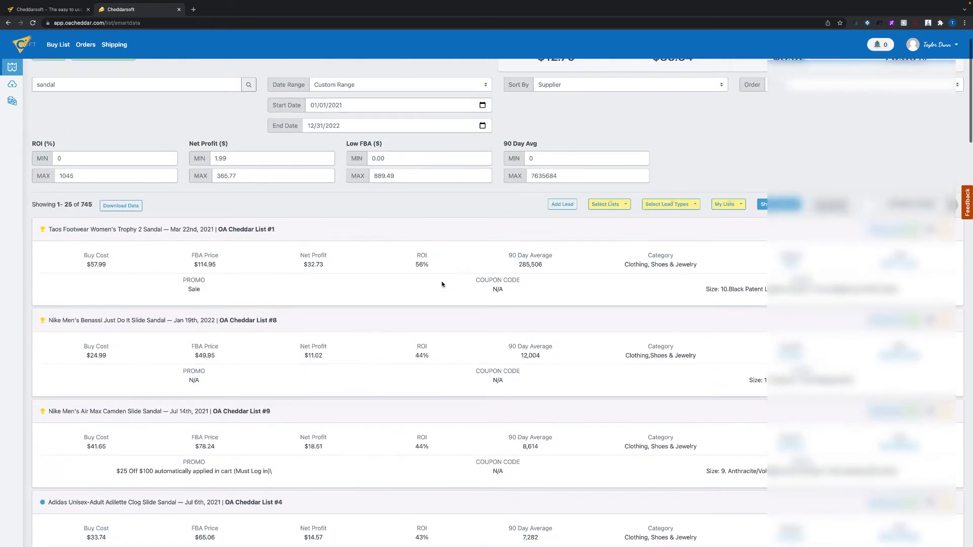
# Open the Taos sandal lead's supplier and Amazon pages, viewing the Trophy 2 Amazon listing.
pyautogui.click(791, 265)
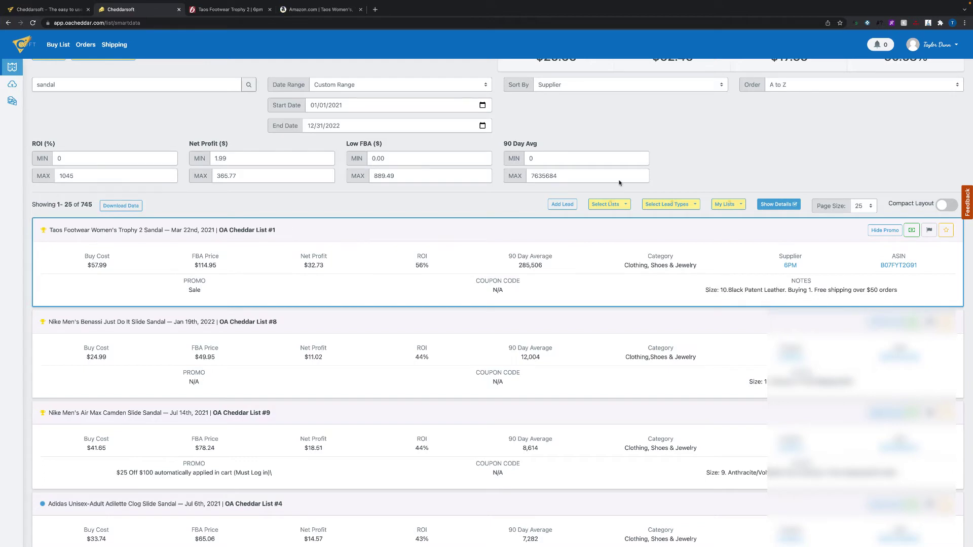
pyautogui.click(292, 14)
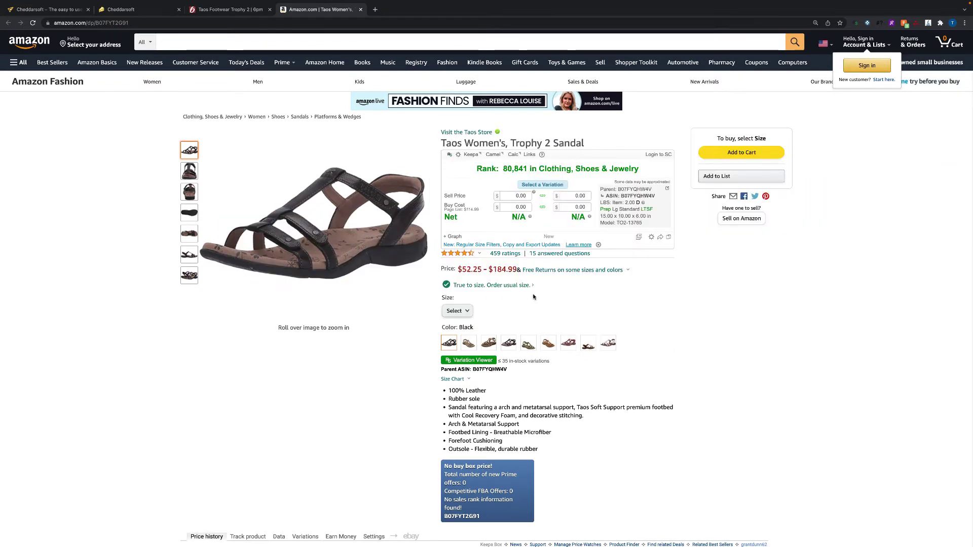
# Check the 6pm Trophy 2 sandal's $60.00 sale price and Tan Leopard Print colour.
pyautogui.click(231, 10)
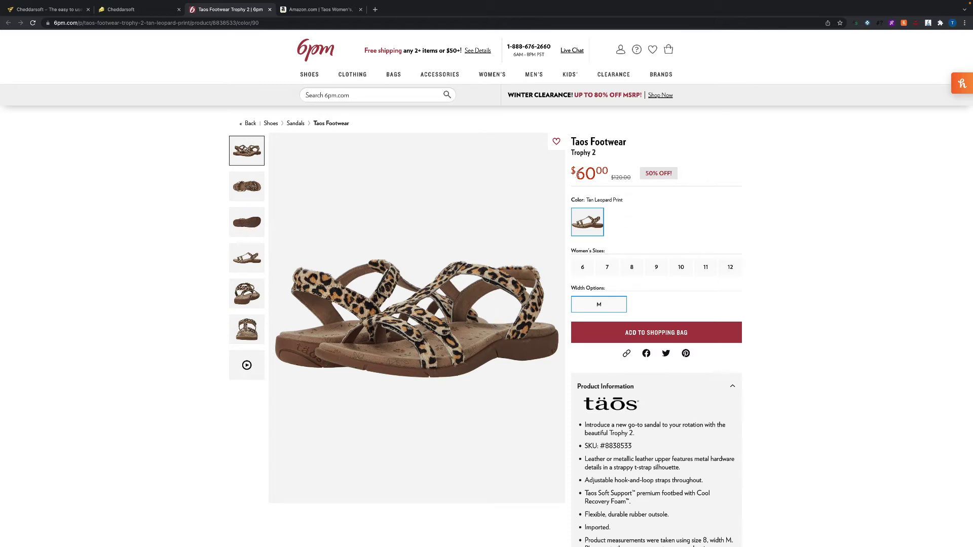
pyautogui.moveTo(582, 173); pyautogui.dragTo(612, 175)
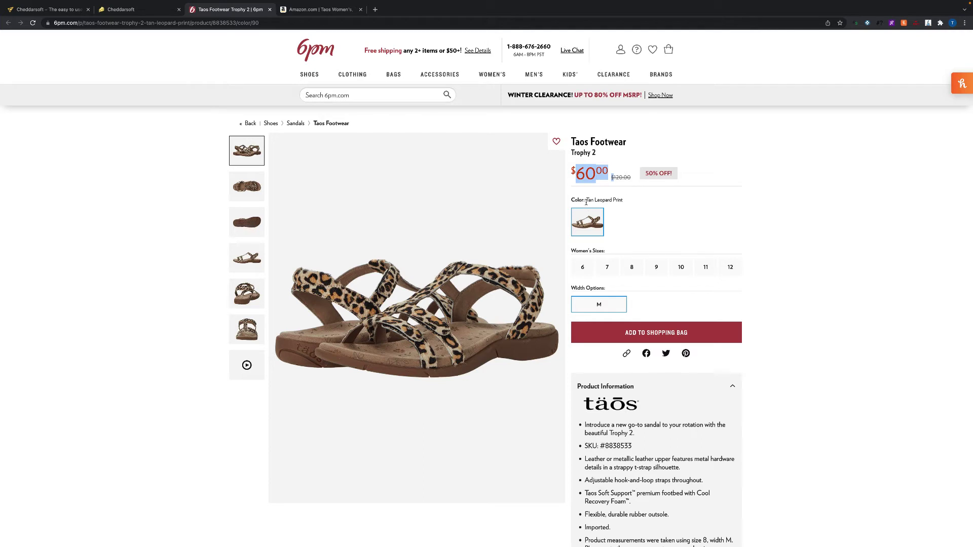
pyautogui.moveTo(586, 201); pyautogui.dragTo(625, 201)
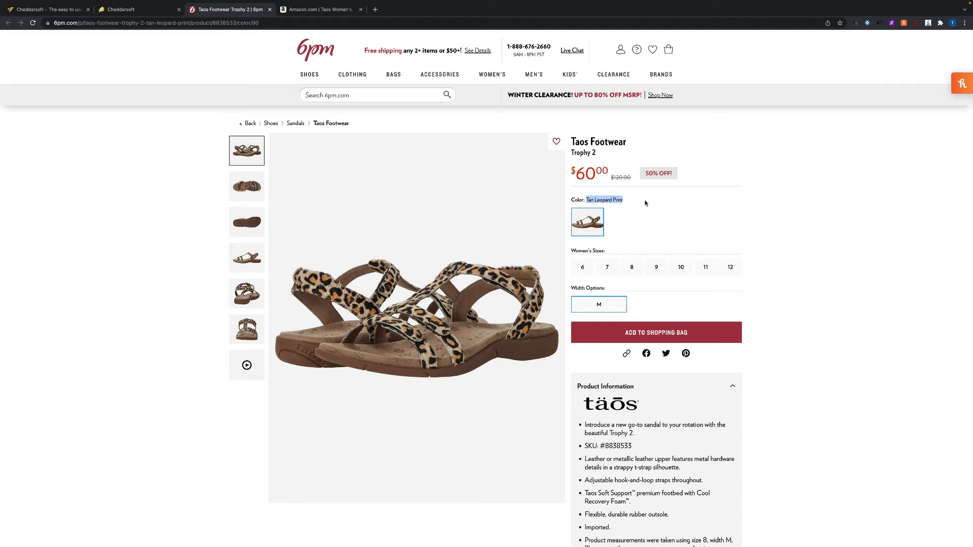
pyautogui.click(313, 10)
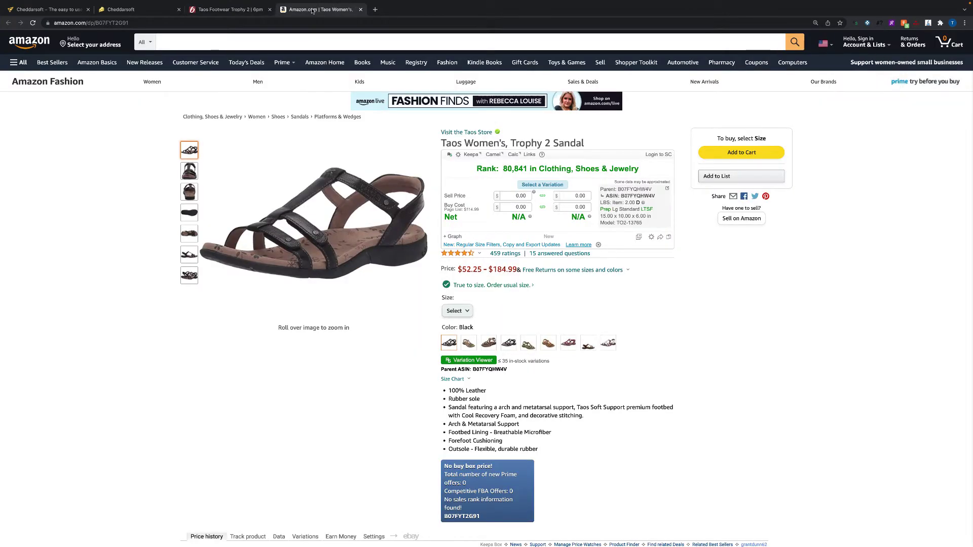
# Select the Tan Leopard colour and size 9 on Amazon after checking 6pm size stock.
pyautogui.click(491, 347)
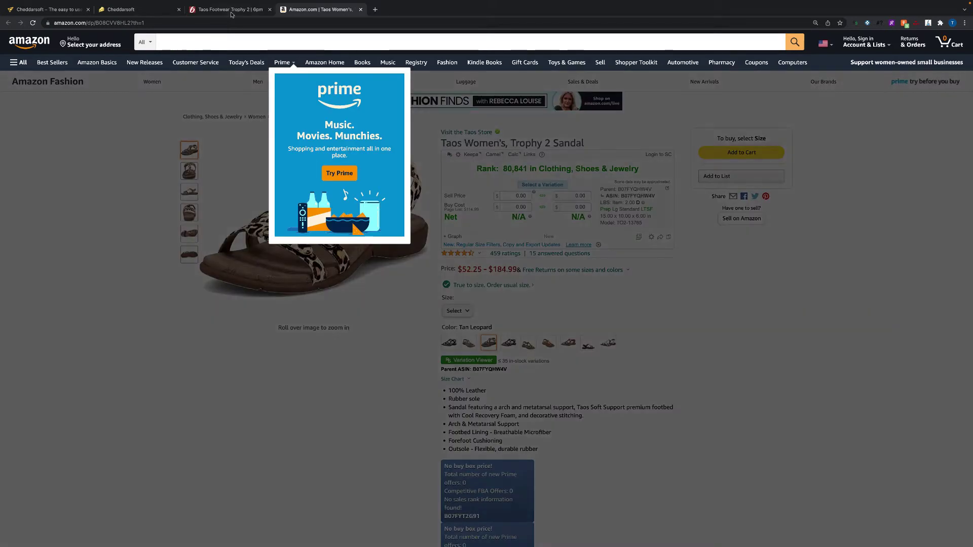
pyautogui.click(231, 11)
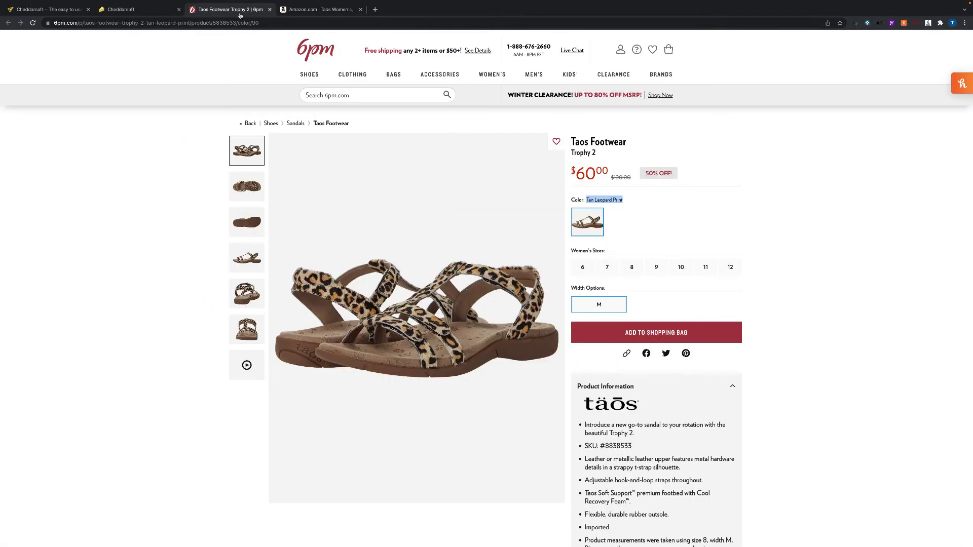
pyautogui.click(580, 270)
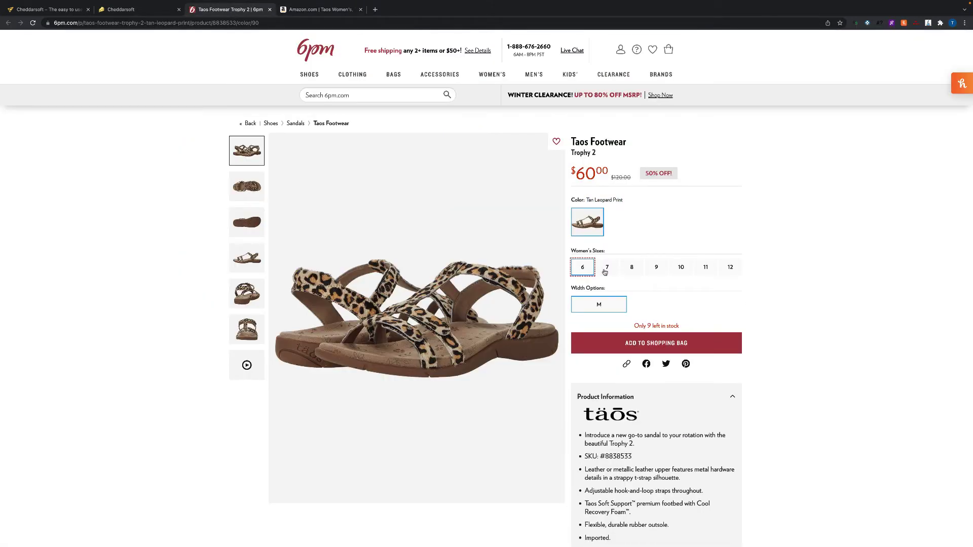
pyautogui.click(729, 268)
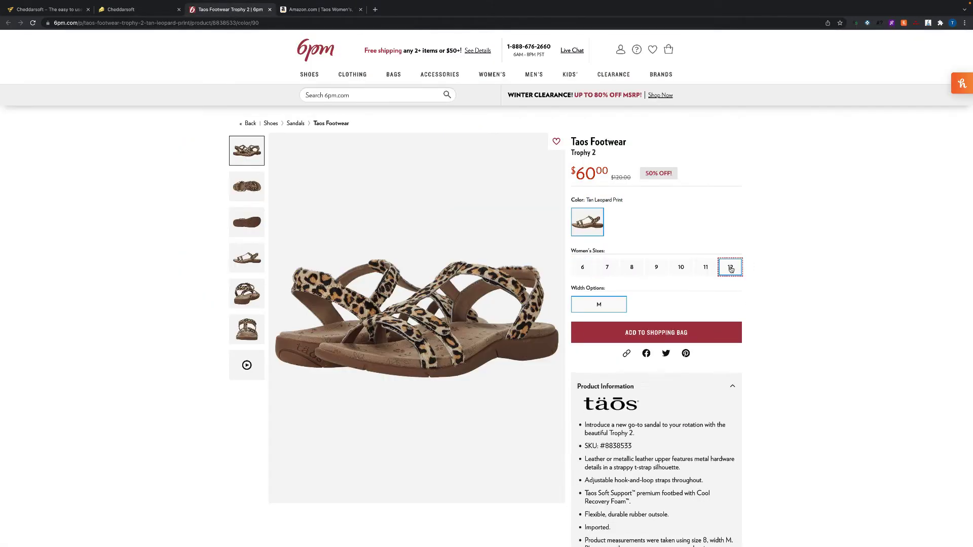
pyautogui.click(329, 9)
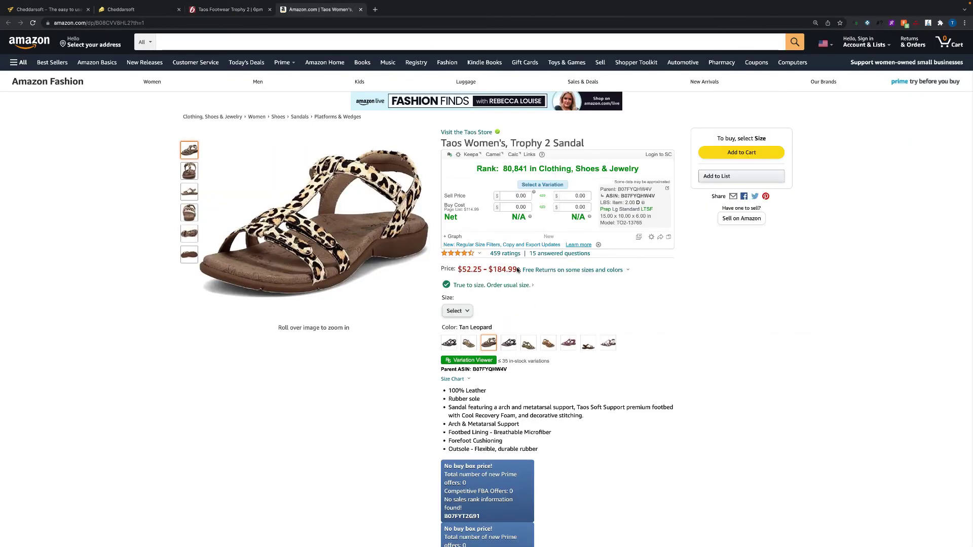
pyautogui.click(456, 313)
pyautogui.click(450, 356)
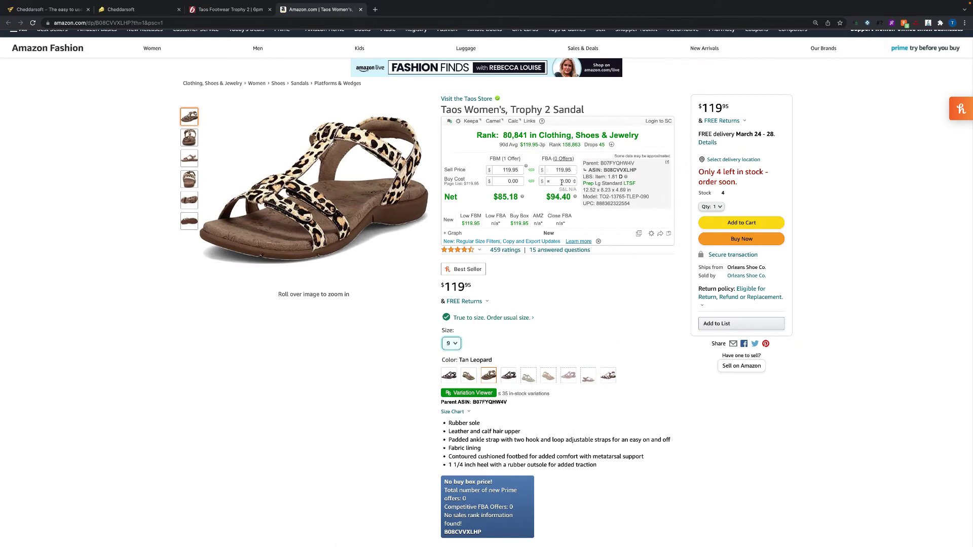
# Enter a 60 FBA buy cost in Keepa, giving $34.40 net and 57% ROI.
pyautogui.click(561, 181)
pyautogui.write('60')
pyautogui.moveTo(548, 197)
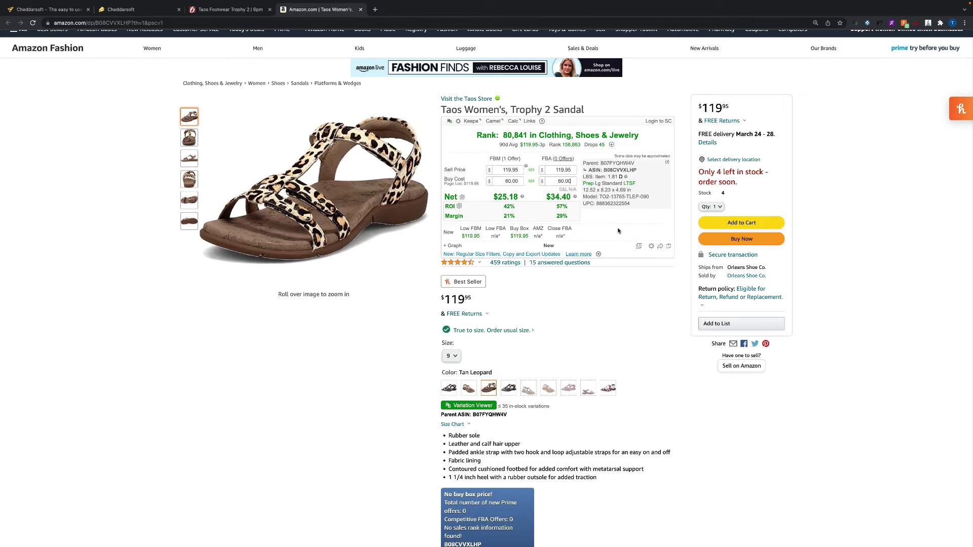
# Bring the Keepa chart into view and show one year of the sandal's price history.
pyautogui.scroll(-8, 618, 231)
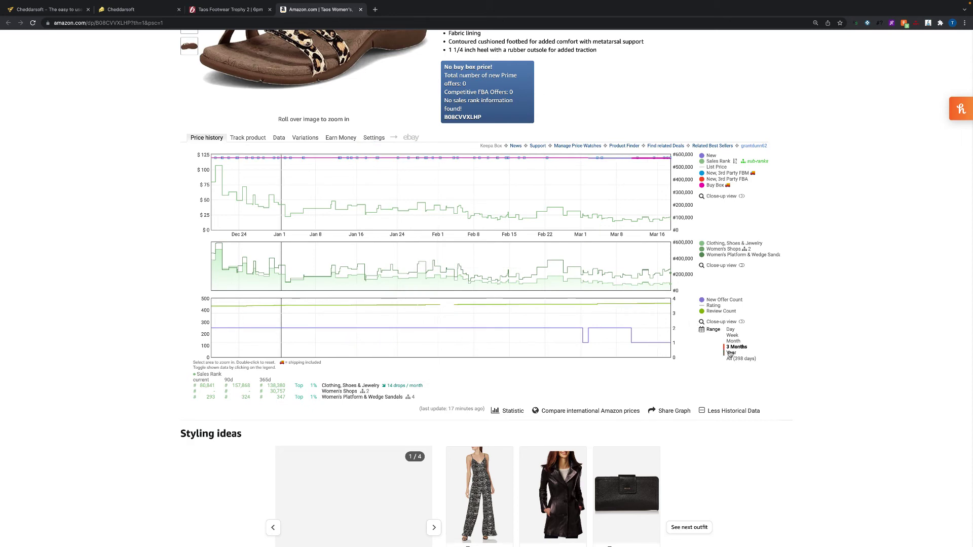
pyautogui.scroll(-1, 730, 353)
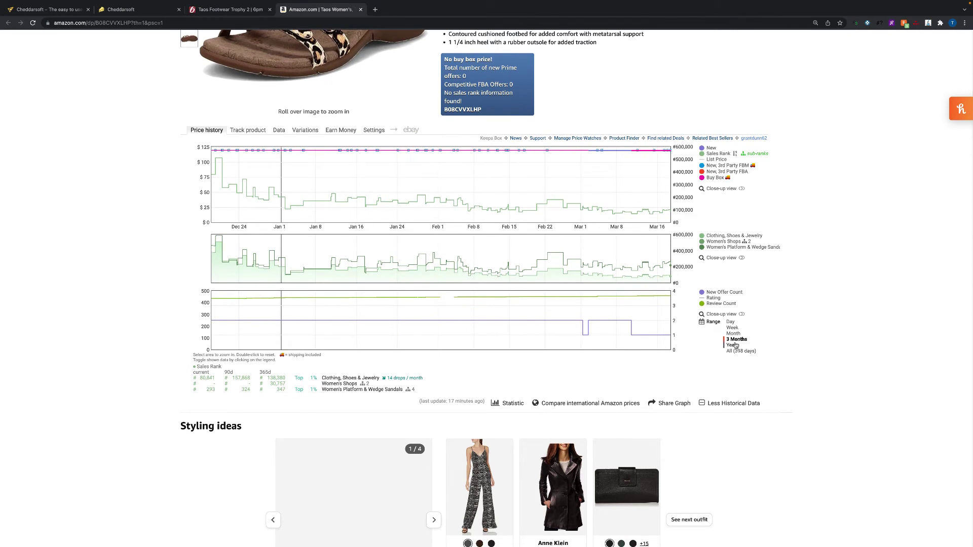
pyautogui.click(729, 346)
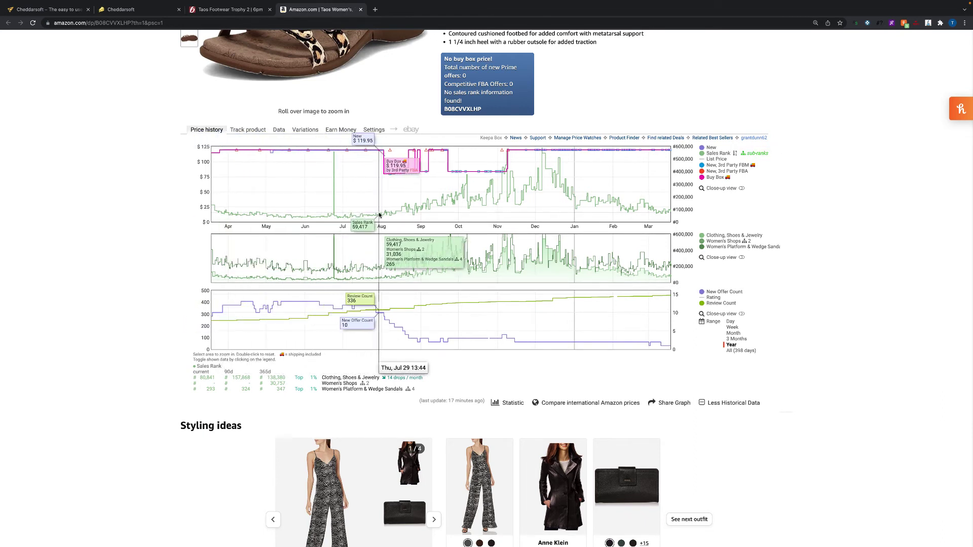
pyautogui.scroll(1, 388, 200)
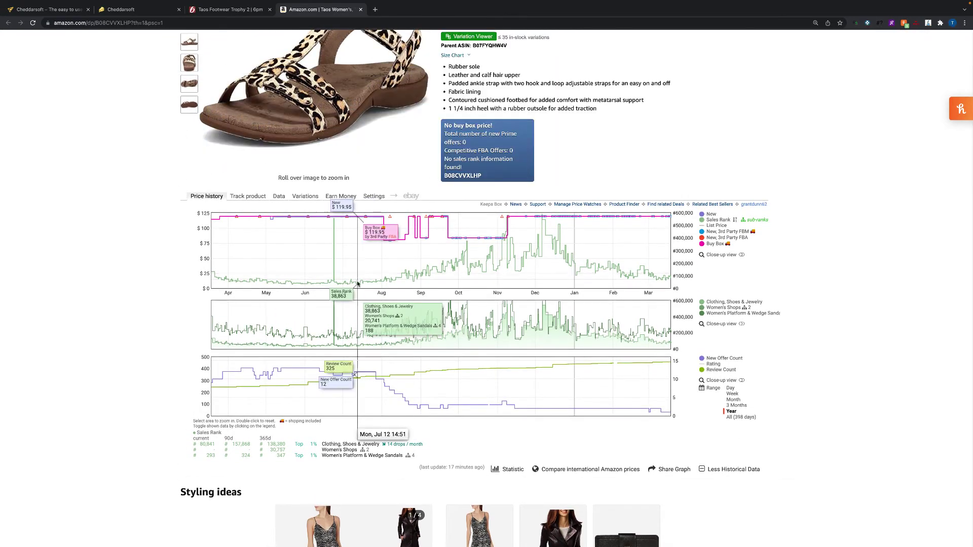
pyautogui.scroll(1, 585, 361)
pyautogui.scroll(1, 585, 360)
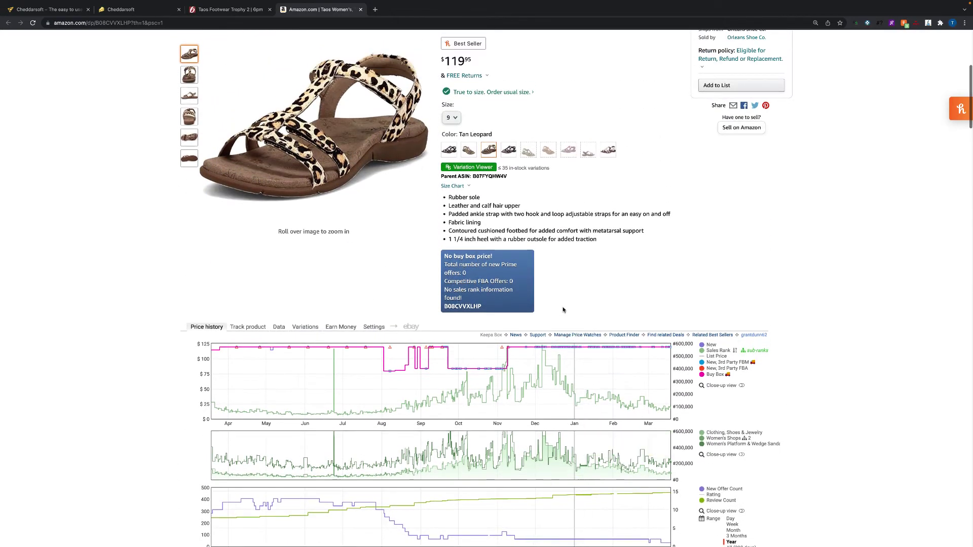
pyautogui.scroll(-3, 698, 319)
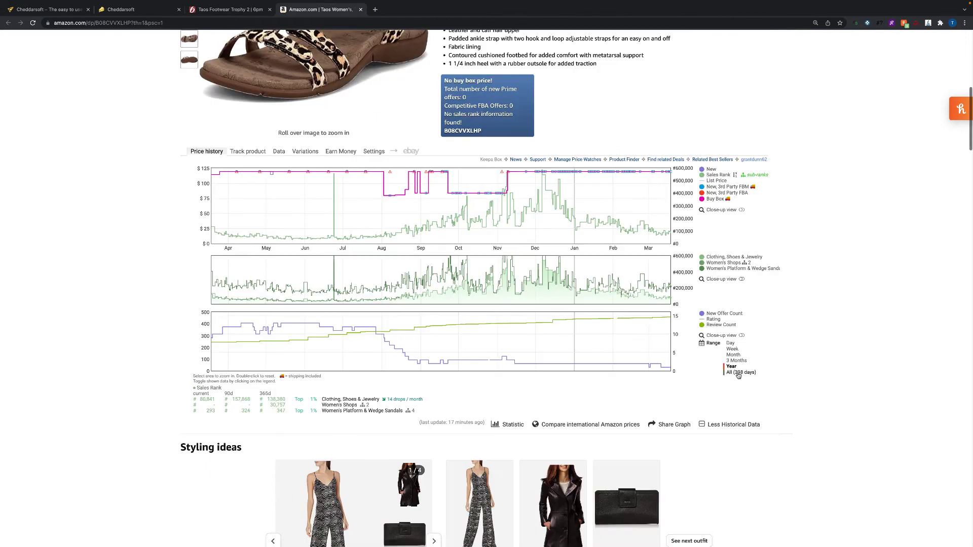
# Compare the all-time (398-day), 3-month and 1-year ranges, then go back to the 6pm page.
pyautogui.click(741, 372)
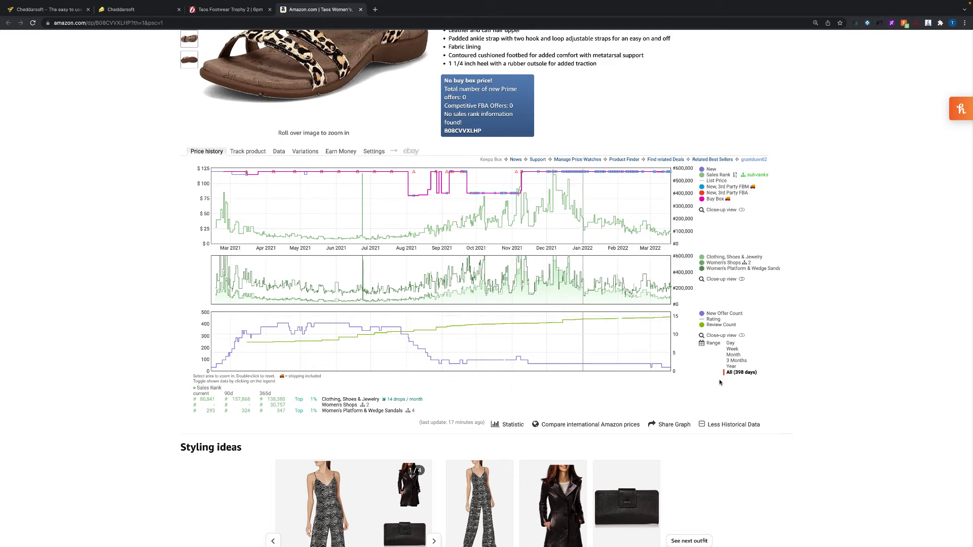
pyautogui.click(735, 360)
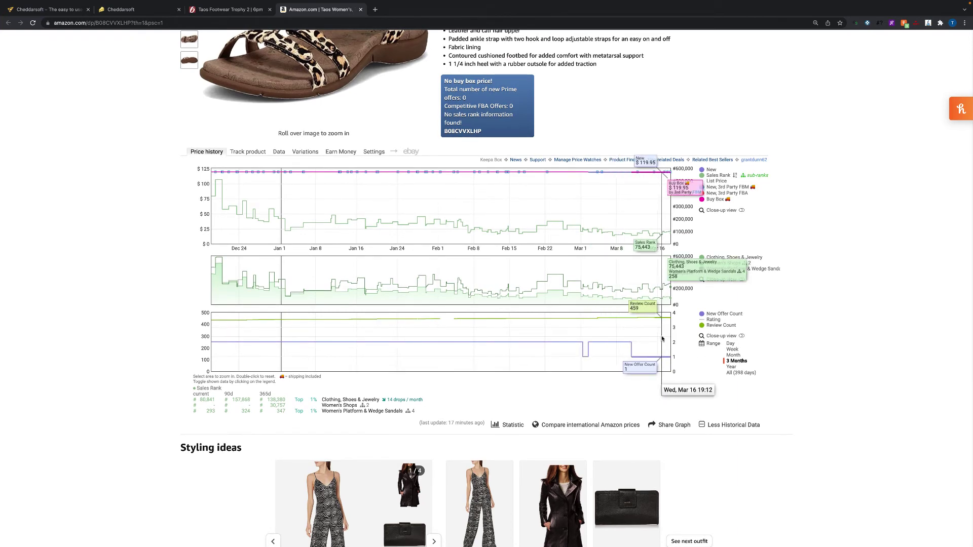
pyautogui.click(732, 367)
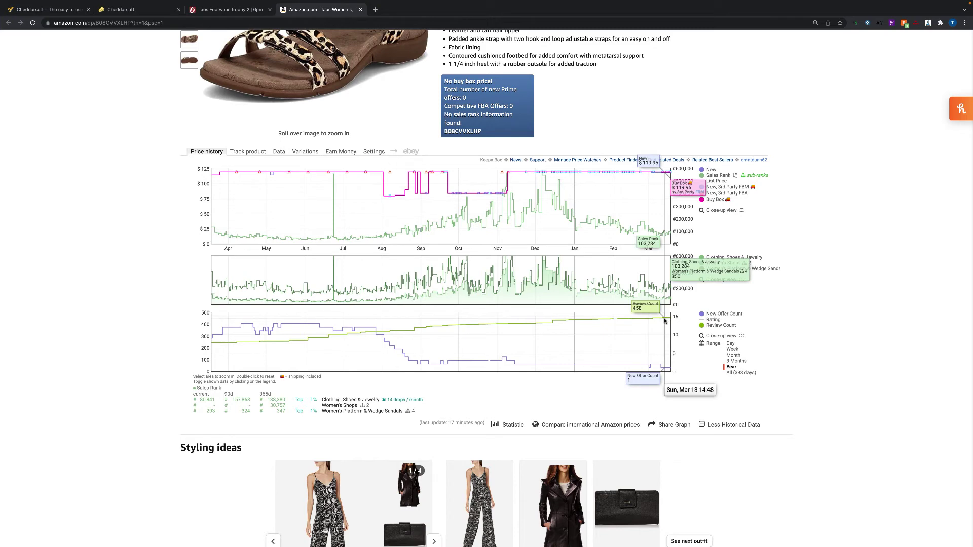
pyautogui.scroll(1, 540, 306)
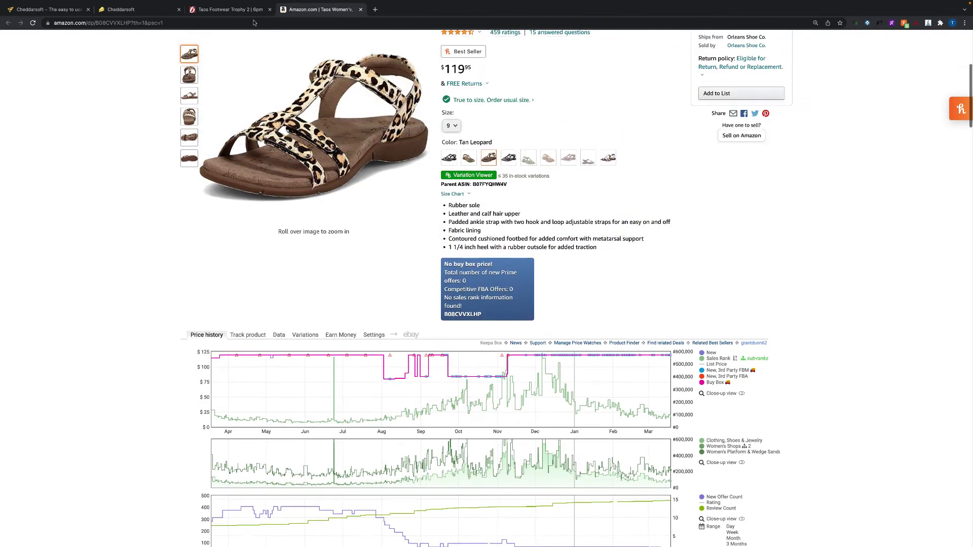
pyautogui.click(220, 9)
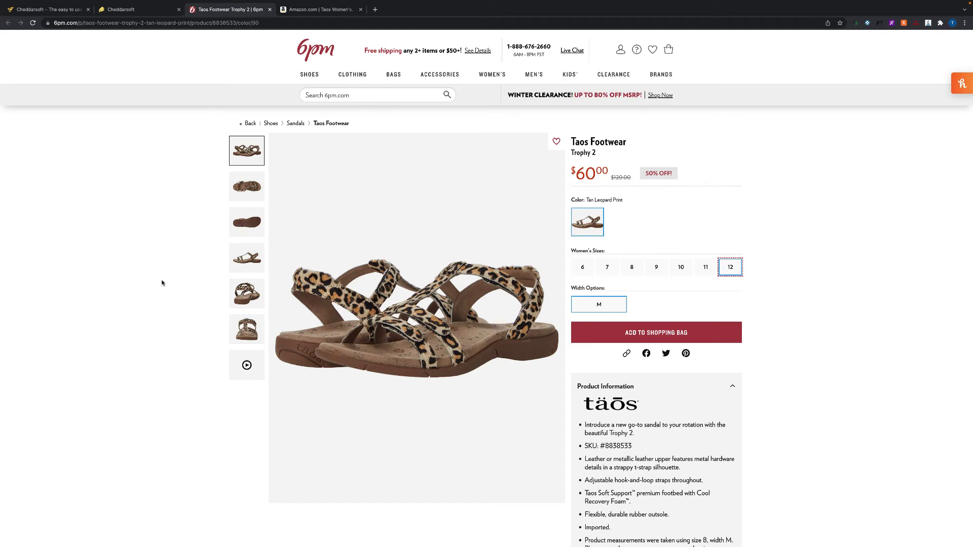
# On the Amazon sandal listing, select size 10.
pyautogui.click(320, 9)
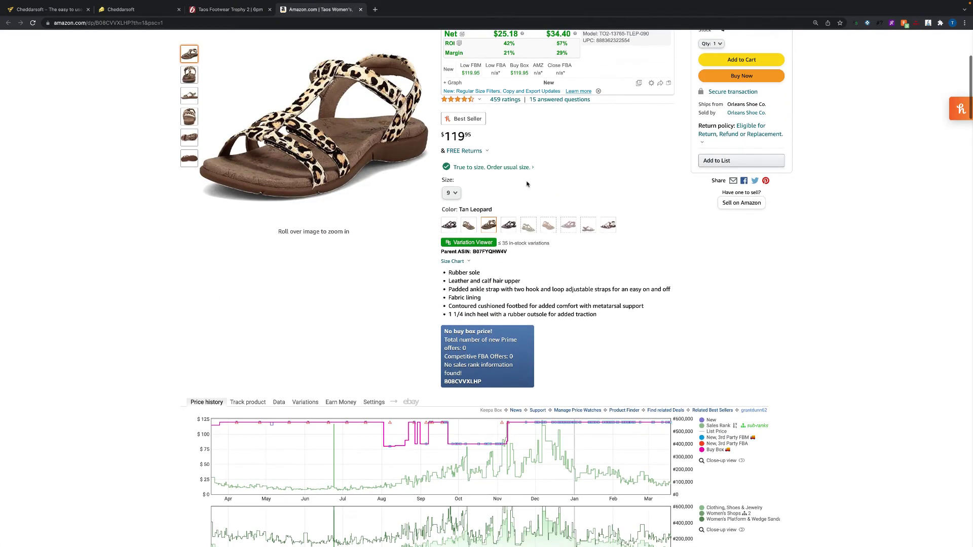
pyautogui.click(451, 193)
pyautogui.click(450, 247)
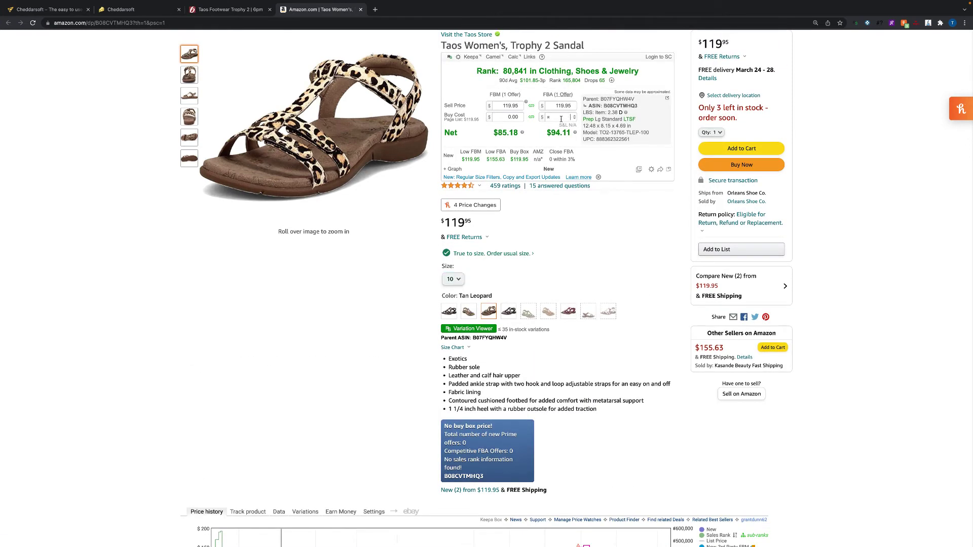
# Set the Keepa FBA buy cost to 60.00 and show size 10's one-year price history.
pyautogui.click(569, 117)
pyautogui.write('60')
pyautogui.press('Return')
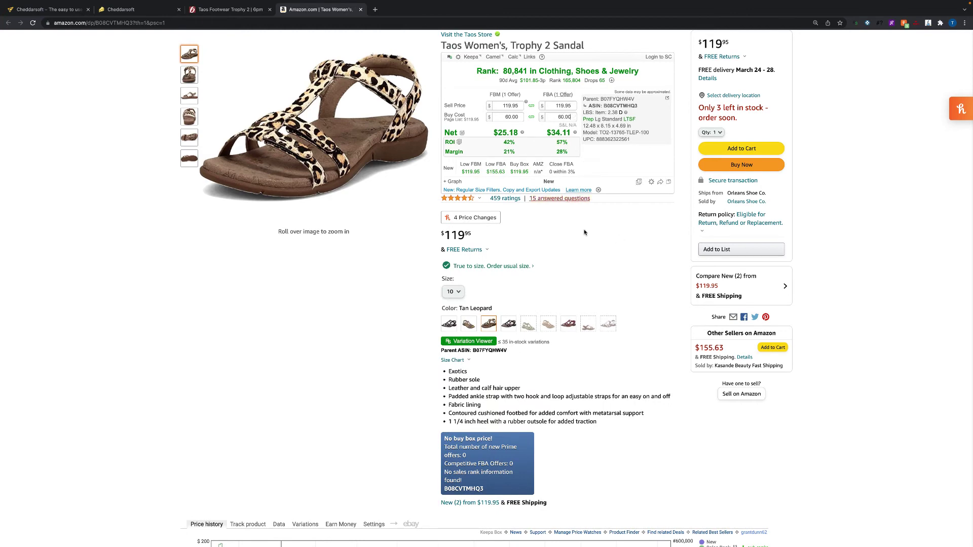
pyautogui.scroll(-7, 654, 278)
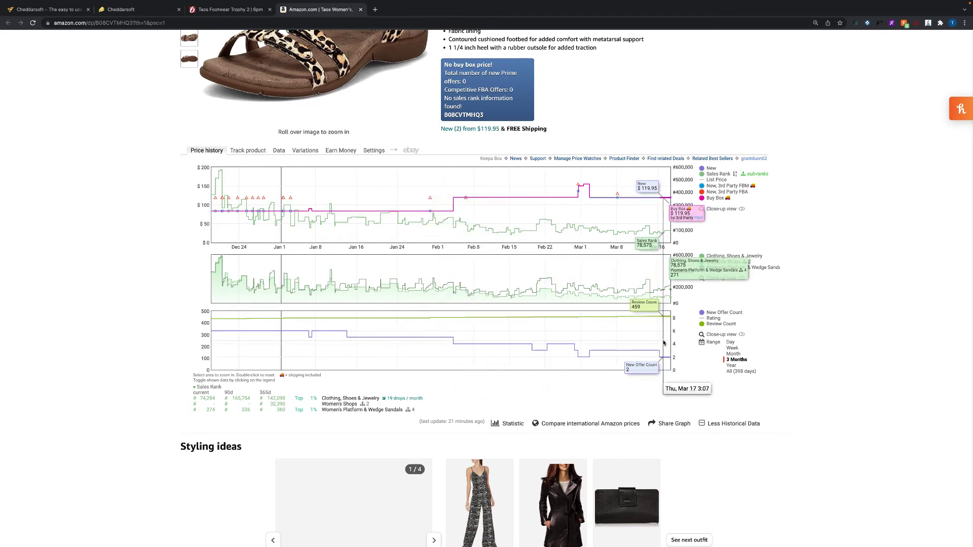
pyautogui.click(731, 365)
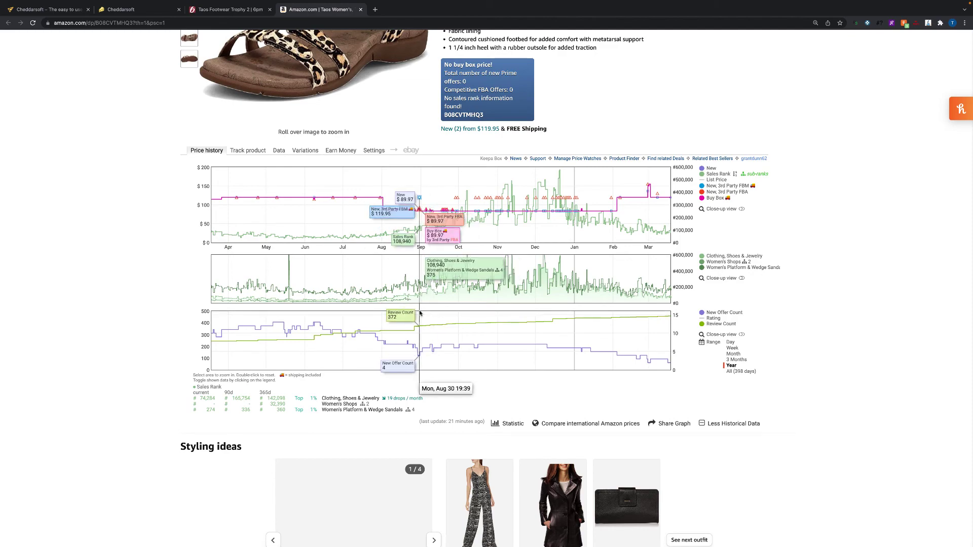
# Enter 84 as the Keepa sell price, review the charts, and keep size 10 selected.
pyautogui.scroll(10, 444, 307)
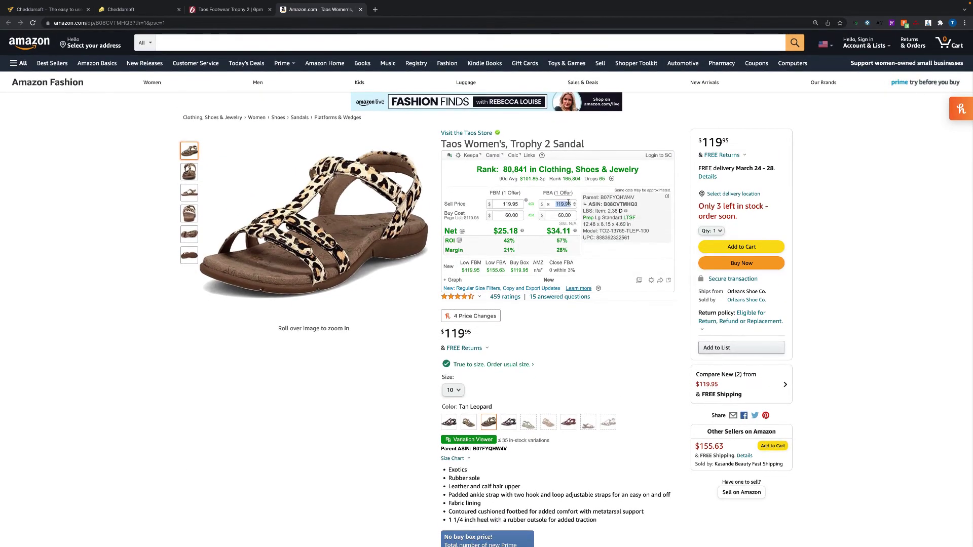
pyautogui.write('4')
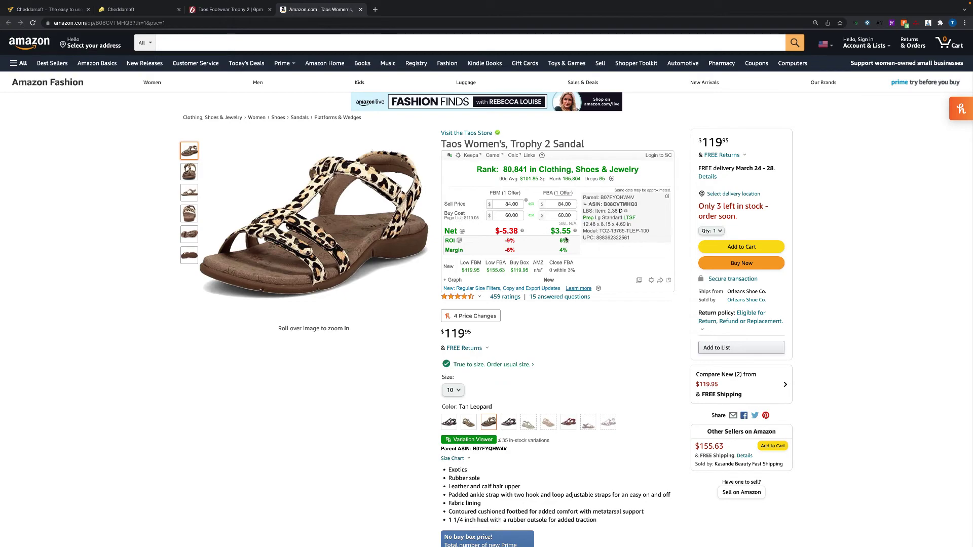
pyautogui.scroll(-2, 570, 240)
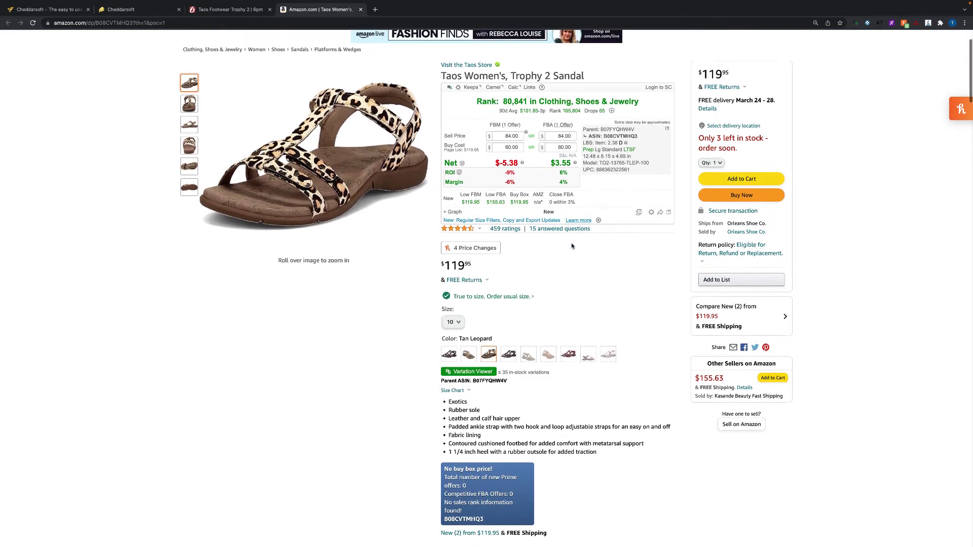
pyautogui.scroll(-6, 573, 242)
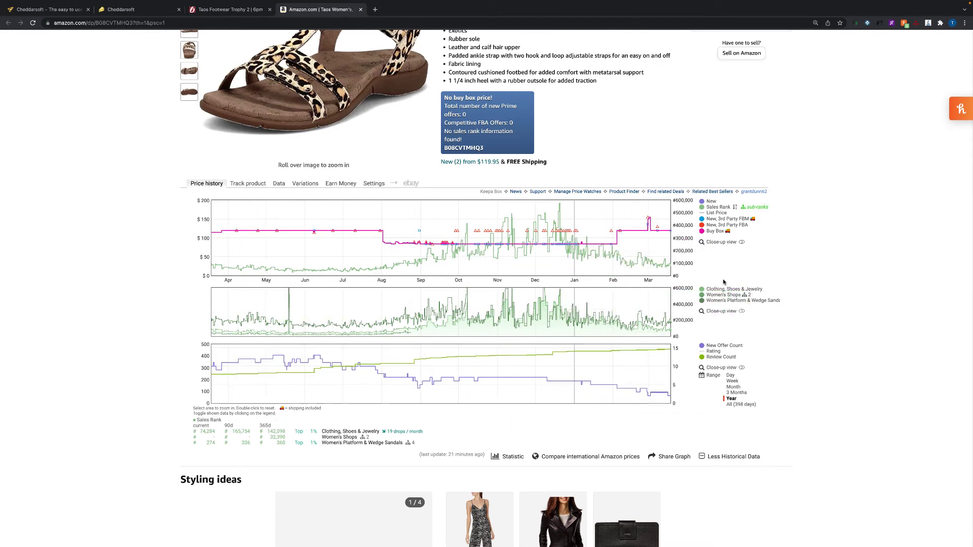
pyautogui.scroll(3, 701, 281)
pyautogui.scroll(5, 608, 274)
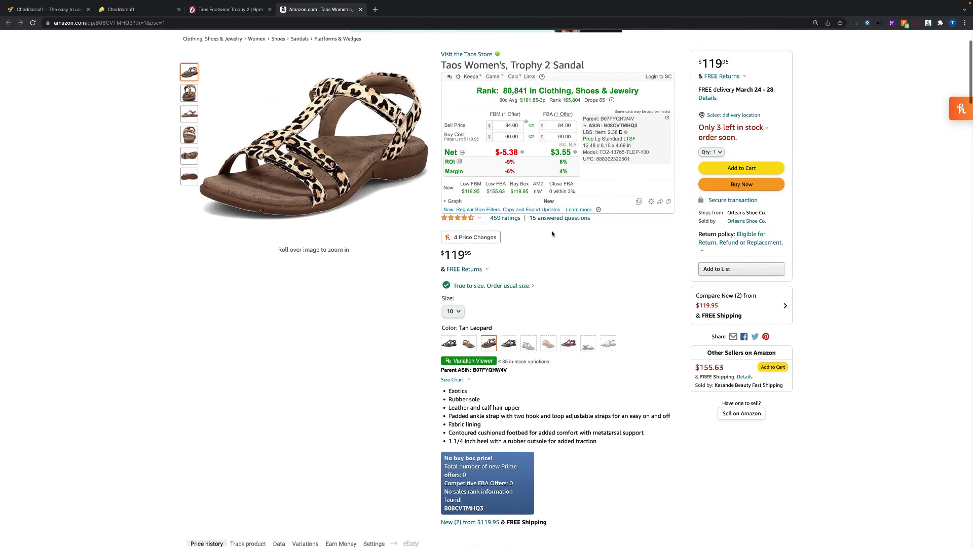
pyautogui.click(458, 312)
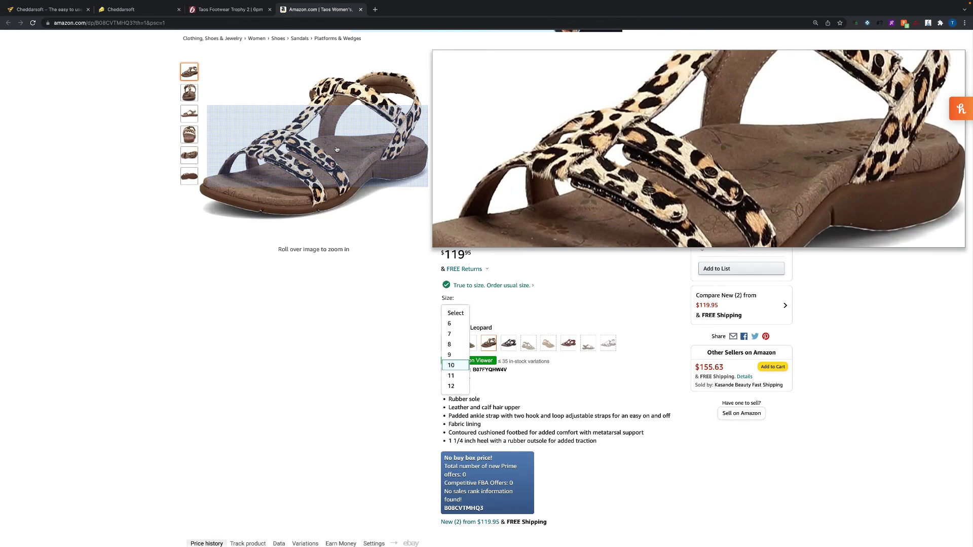
pyautogui.press('Return')
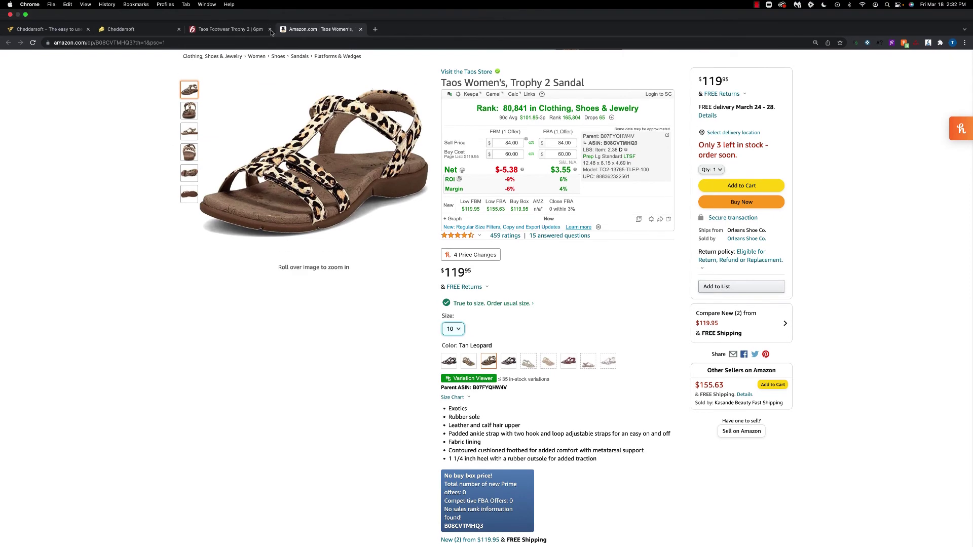
# Close the 6pm and Amazon product tabs.
pyautogui.click(269, 29)
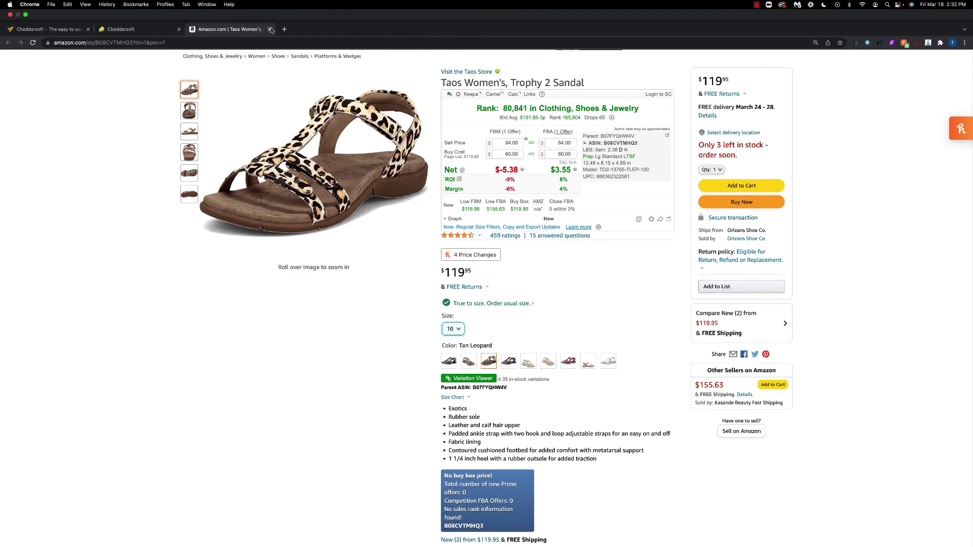
pyautogui.click(270, 29)
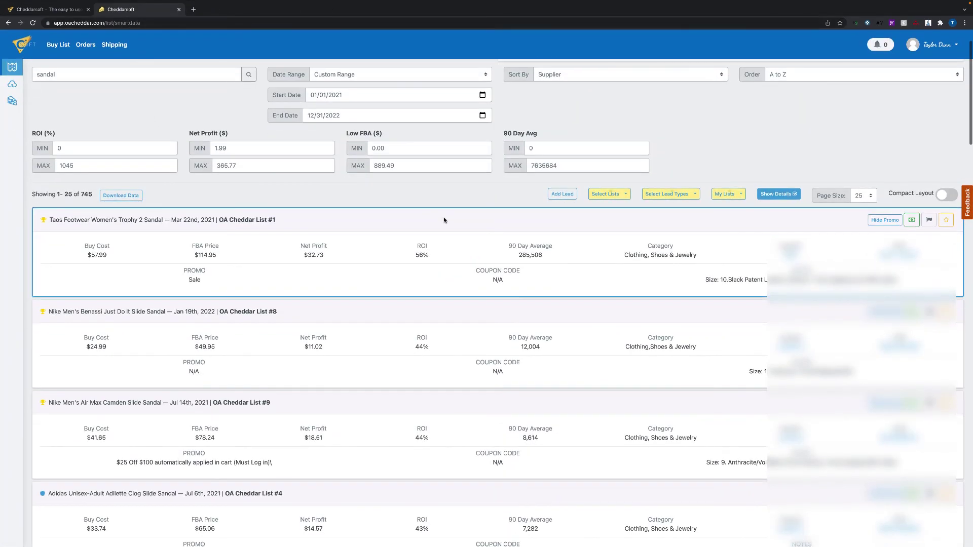
pyautogui.scroll(1, 445, 219)
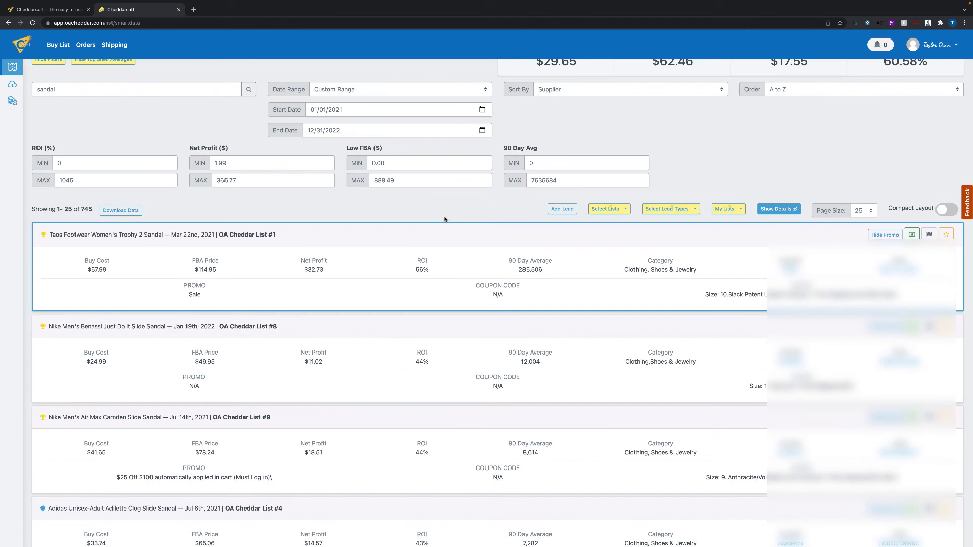
# Start a manual Add Lead, cancel it, and scroll through the Smart Data sandal results.
pyautogui.click(563, 209)
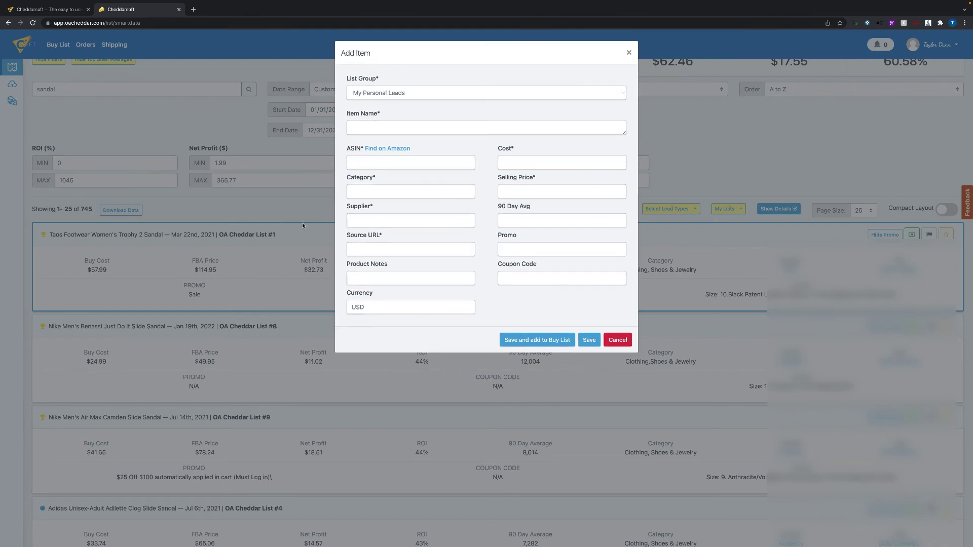
pyautogui.click(613, 339)
pyautogui.scroll(-2, 653, 293)
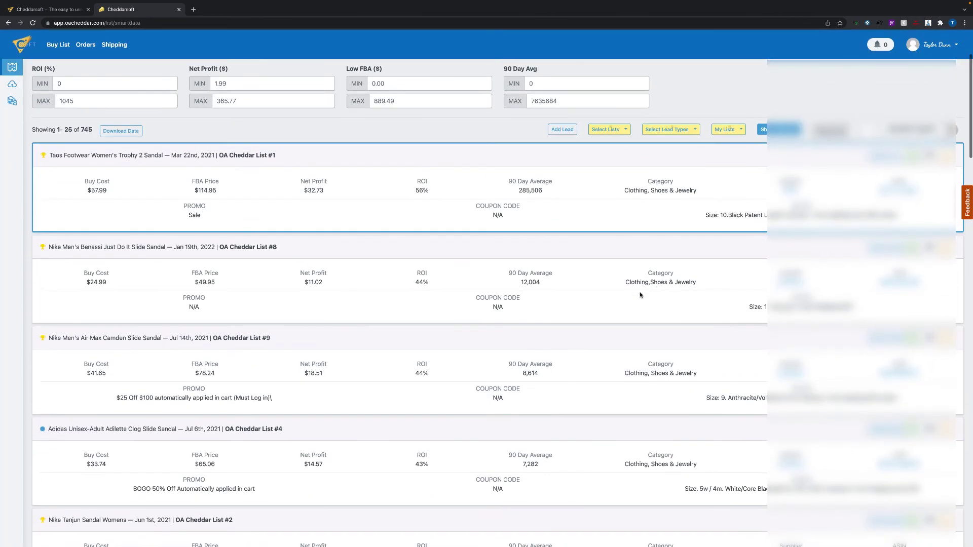
pyautogui.scroll(-3, 863, 278)
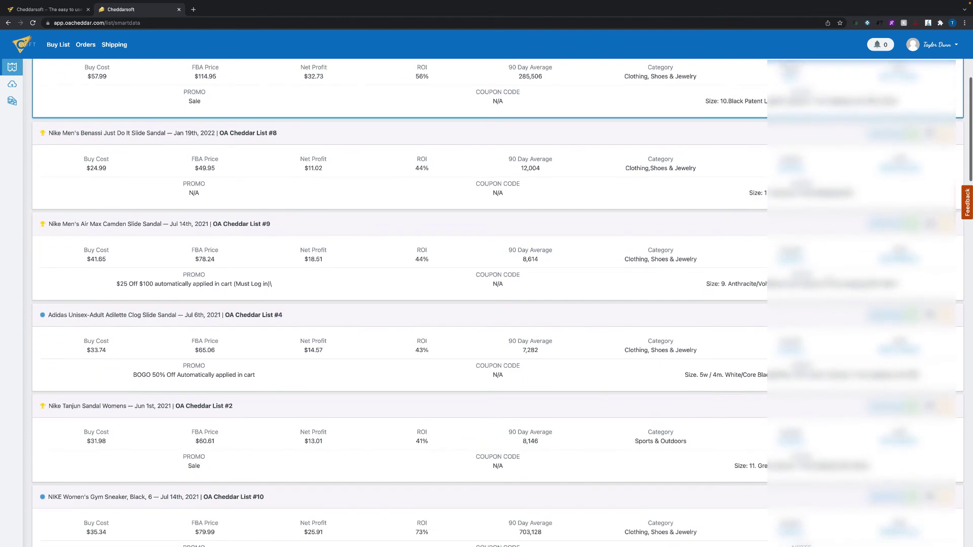
pyautogui.scroll(-2, 737, 387)
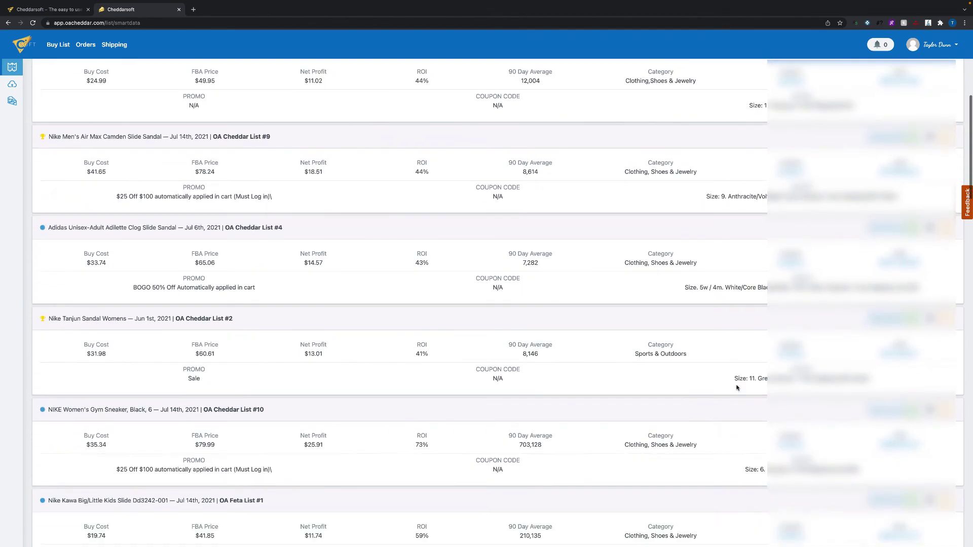
pyautogui.scroll(8, 305, 238)
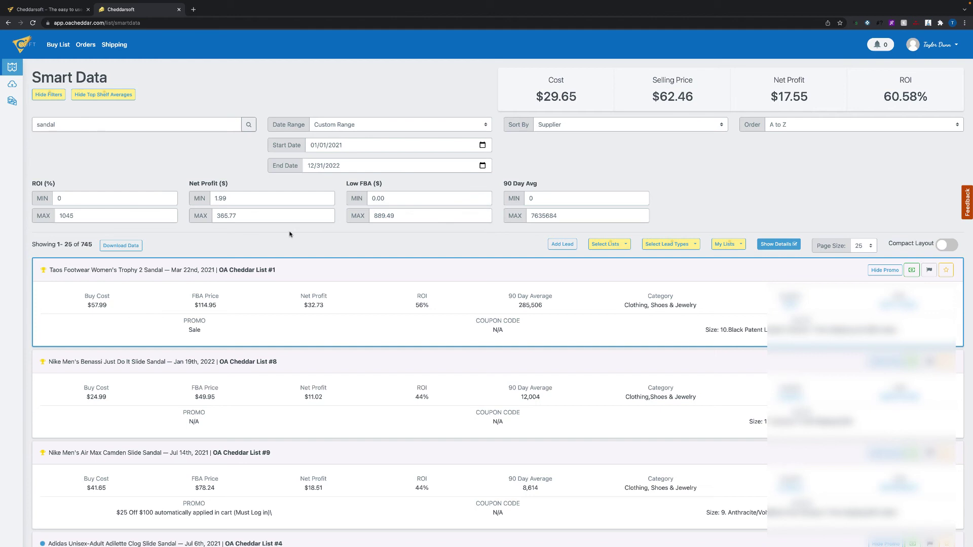
# Replace the search term 'sandal' with 'candy' and run the search.
pyautogui.tripleClick(105, 122)
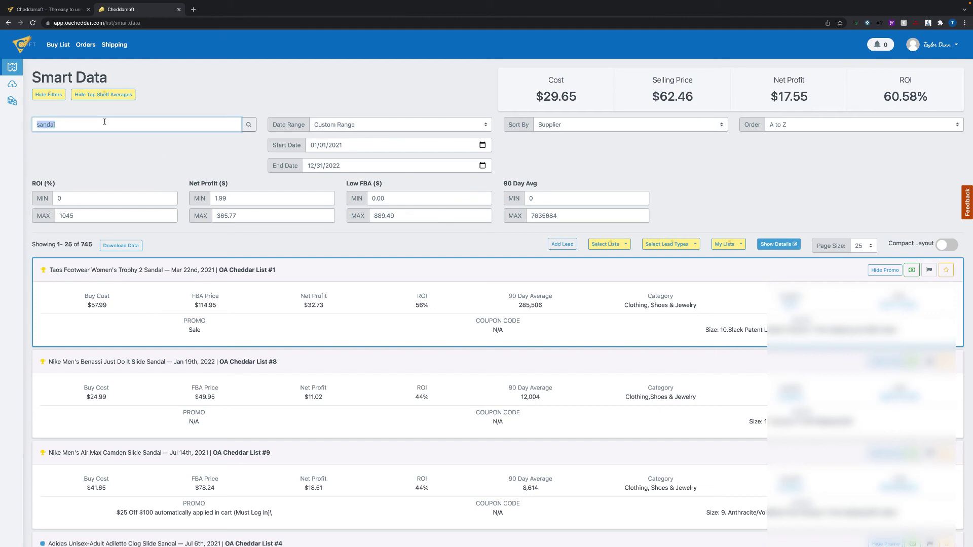
pyautogui.write('candy')
pyautogui.press('Return')
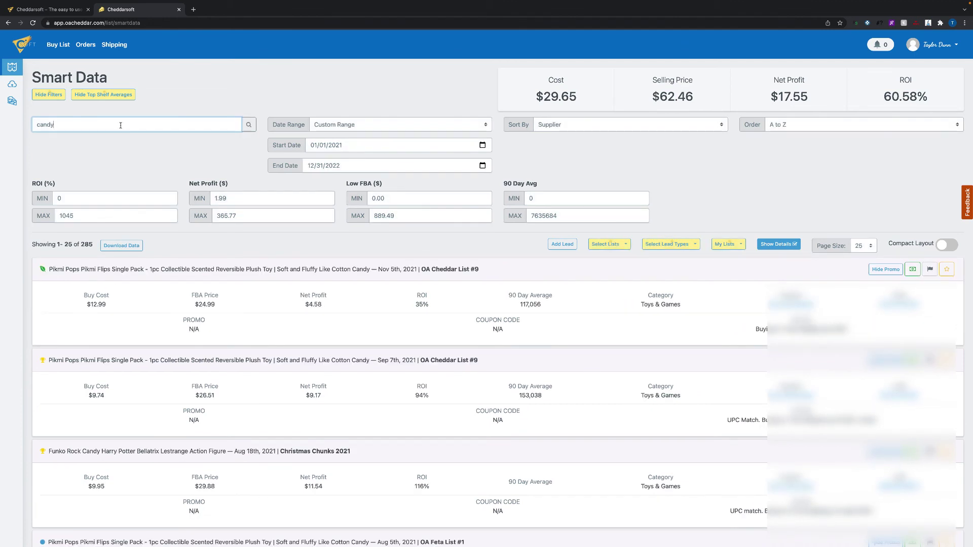
# Search the Smart Data leads for 'soccer' instead.
pyautogui.doubleClick(121, 125)
pyautogui.write('soccer')
pyautogui.press('Return')
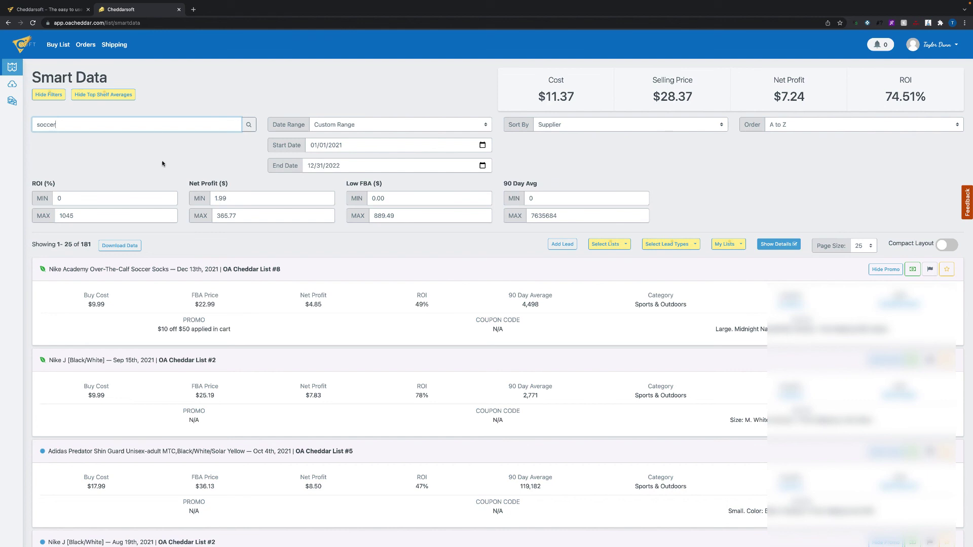
pyautogui.scroll(-1, 170, 289)
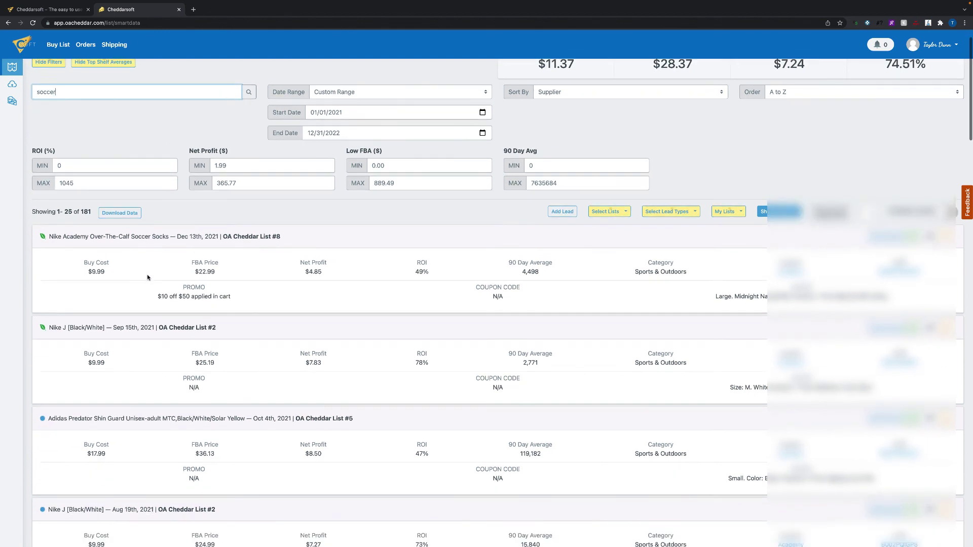
pyautogui.scroll(-1, 257, 304)
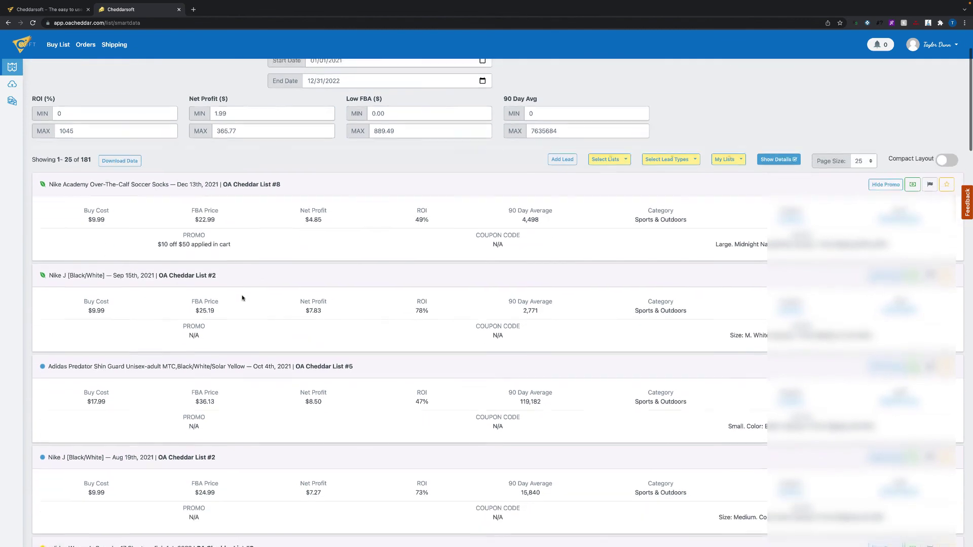
pyautogui.scroll(-2, 361, 282)
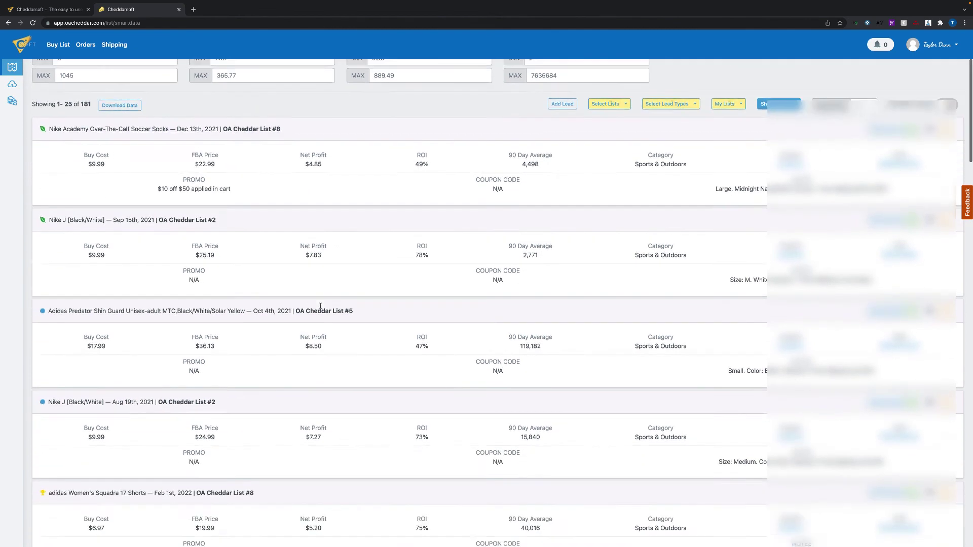
pyautogui.scroll(2, 294, 322)
pyautogui.scroll(2, 294, 322)
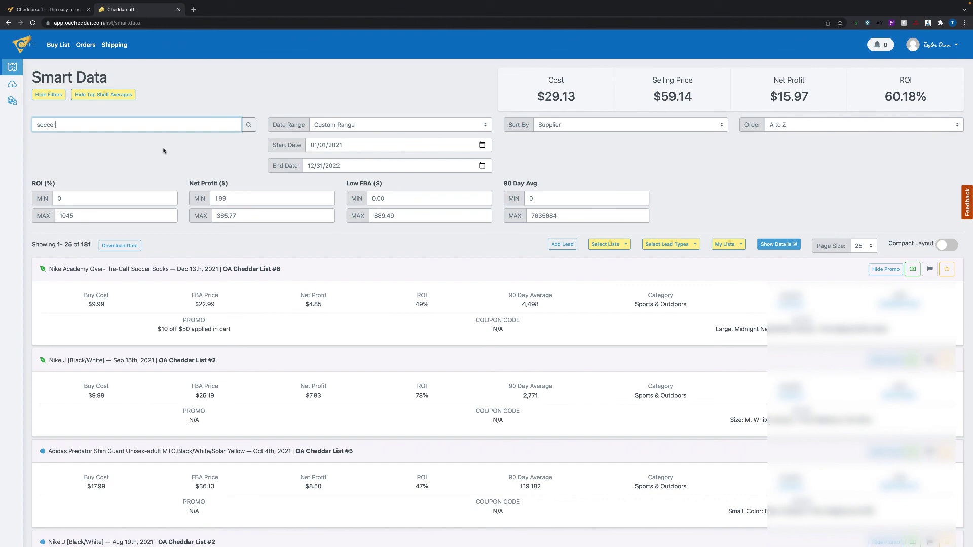
# Switch to the software.oacheddar.com landing page tab.
pyautogui.click(62, 12)
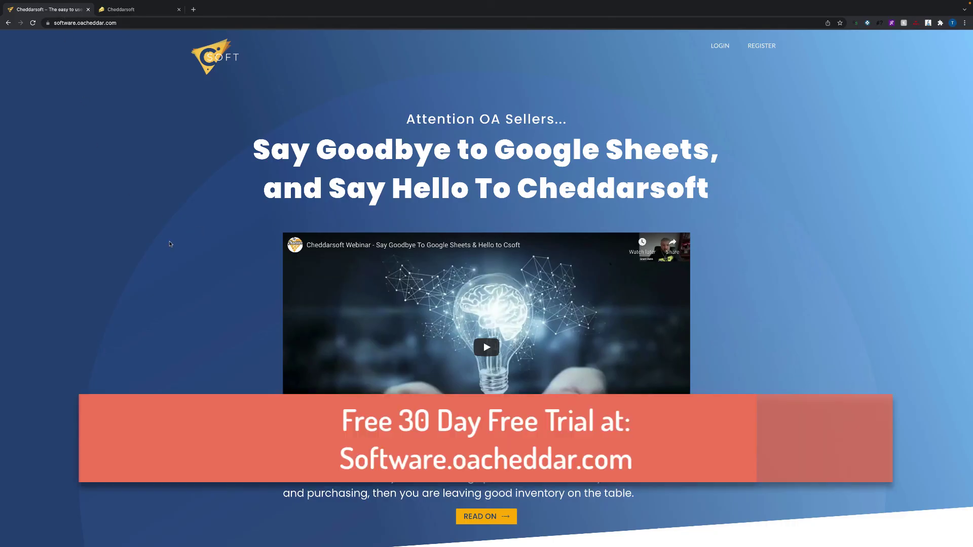